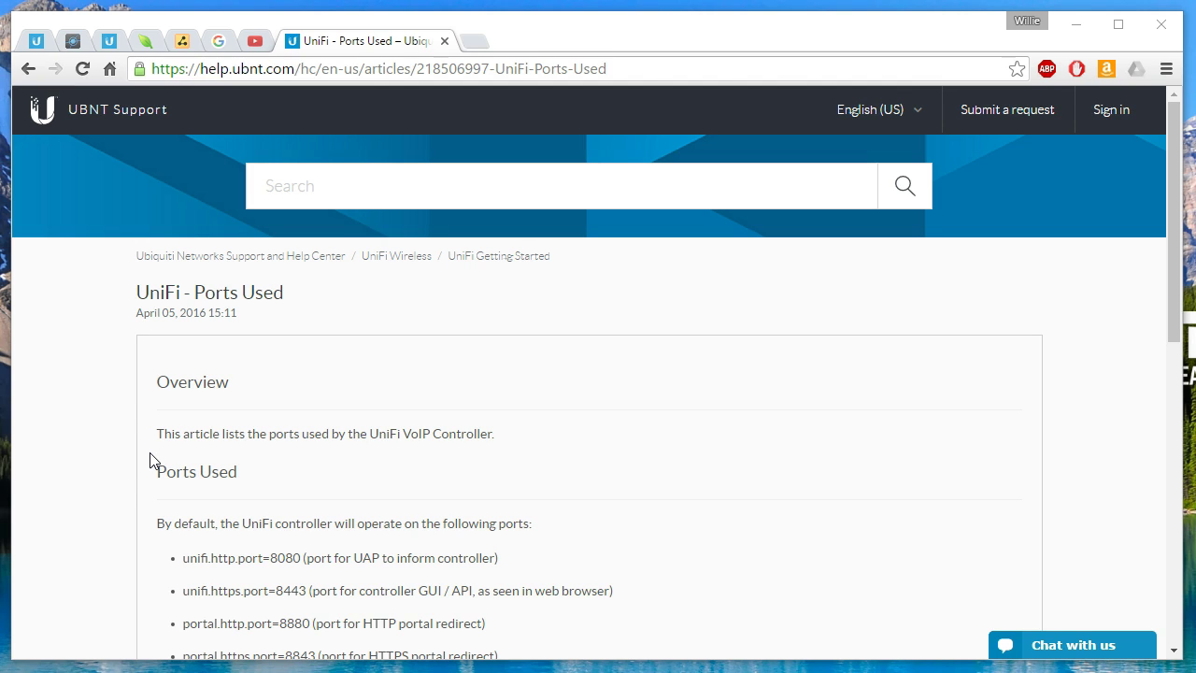
# Step: Check the lesson notes, then scroll through the UniFi Ports Used article
pyautogui.scroll(-2, 157, 464)
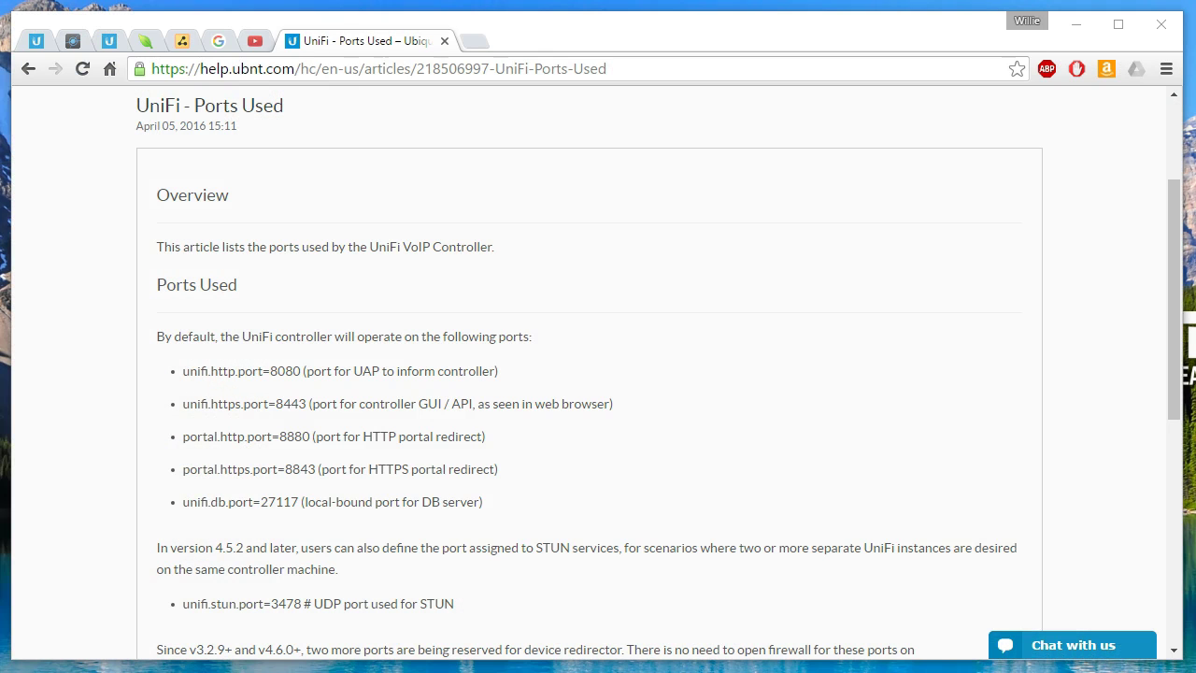
pyautogui.hotkey('alt', 'Tab')
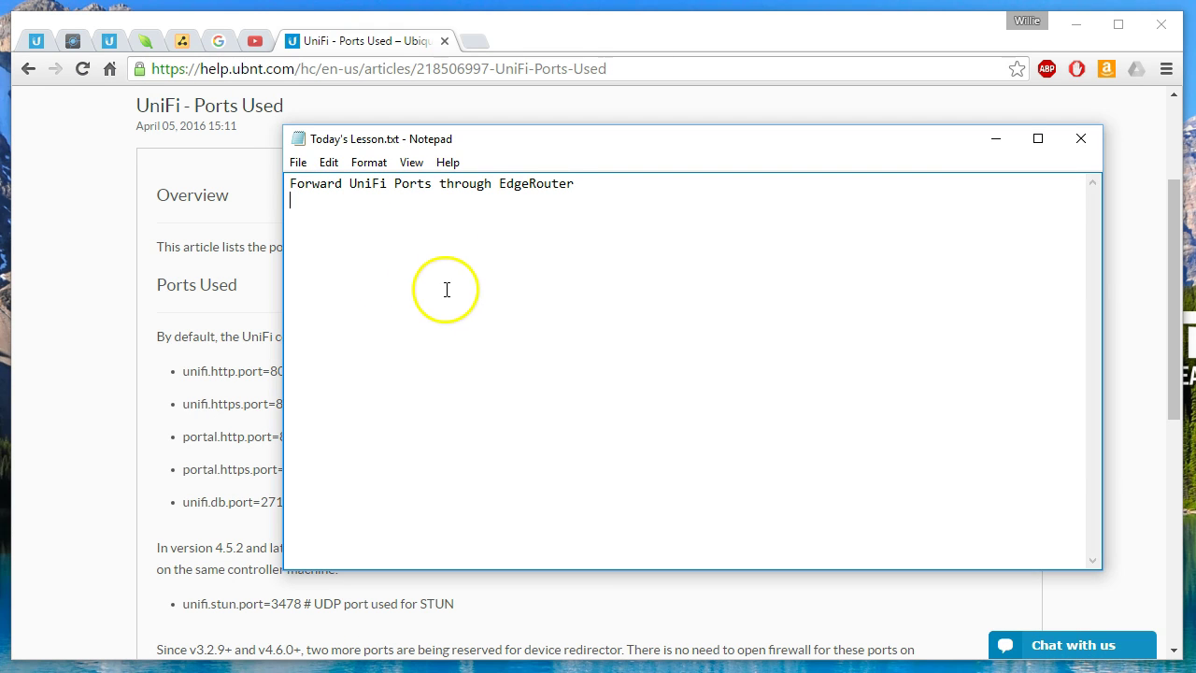
pyautogui.click(79, 251)
pyautogui.scroll(2, 196, 362)
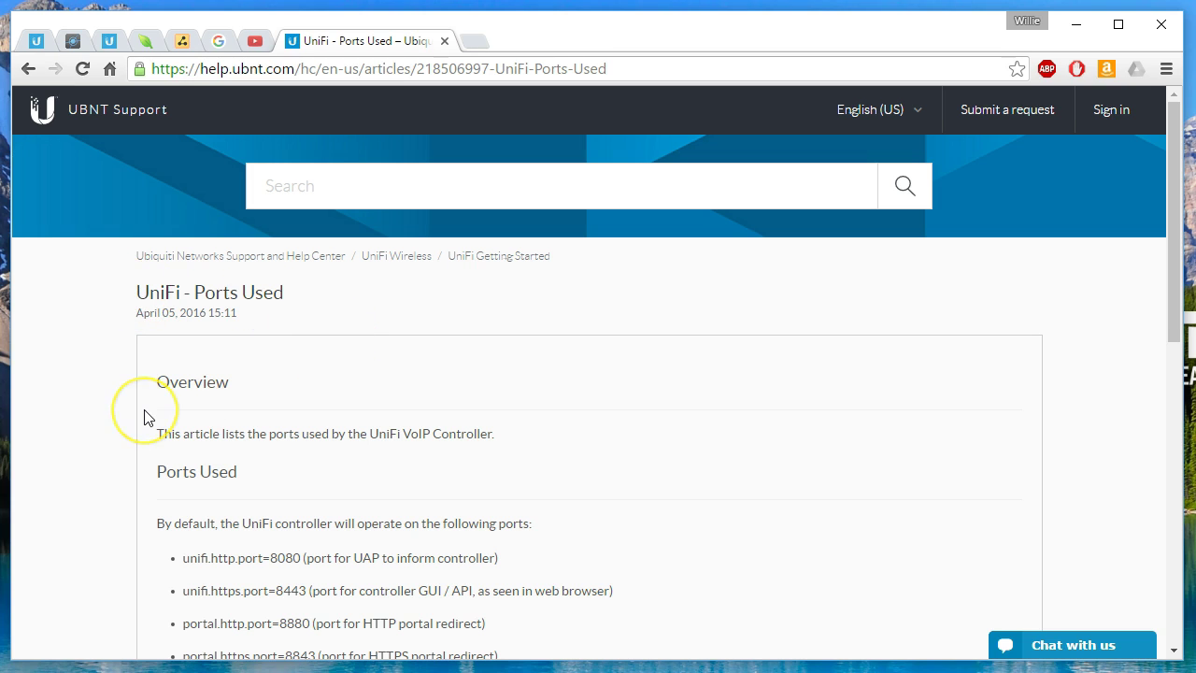
pyautogui.scroll(-2, 147, 414)
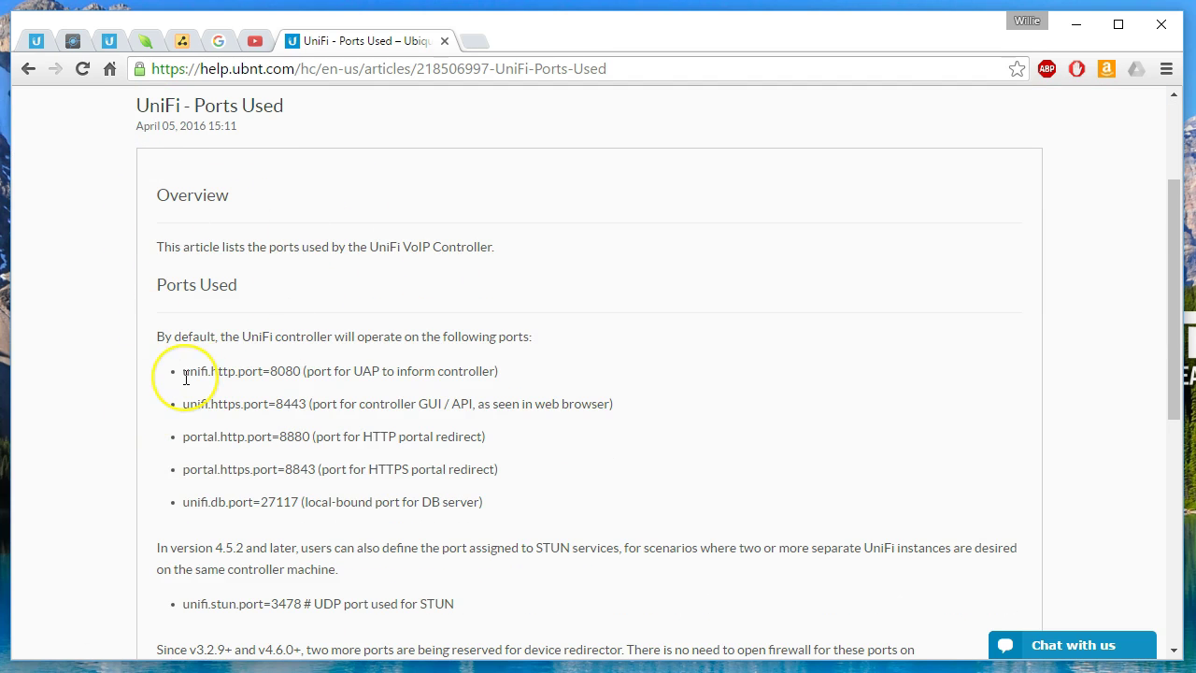
pyautogui.scroll(-1, 186, 378)
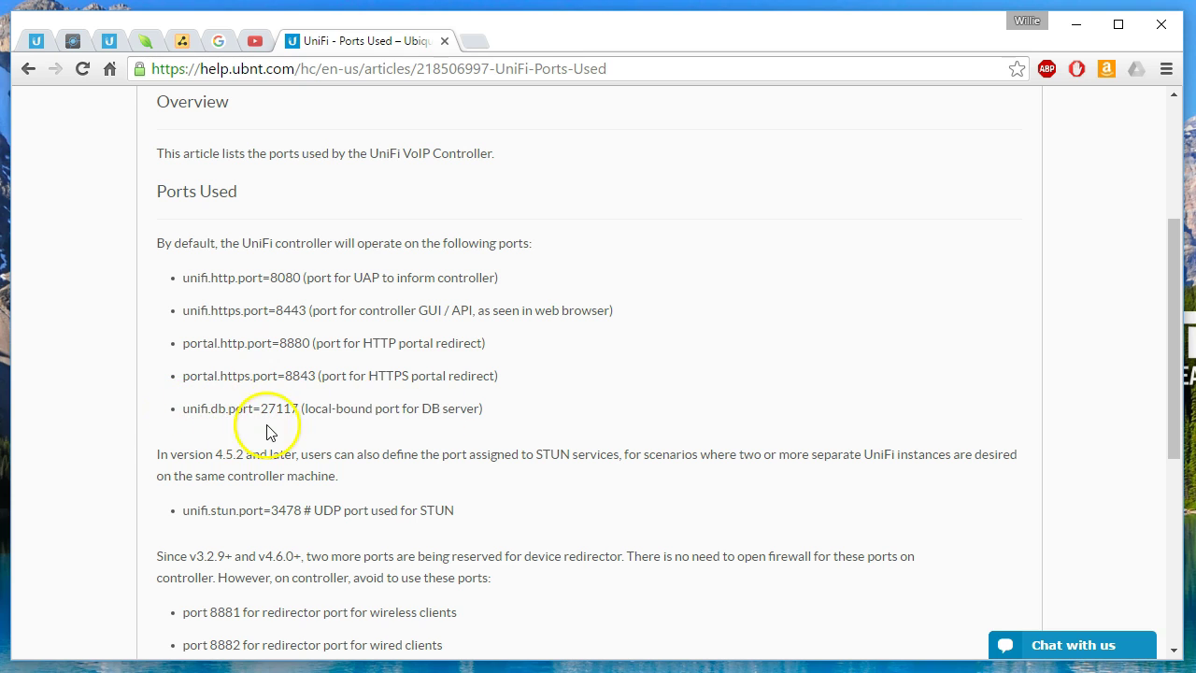
# Step: Add the line 'Do NOT expose 27117 to the Internet!!' under the notes' title
pyautogui.hotkey('alt', 'Tab')
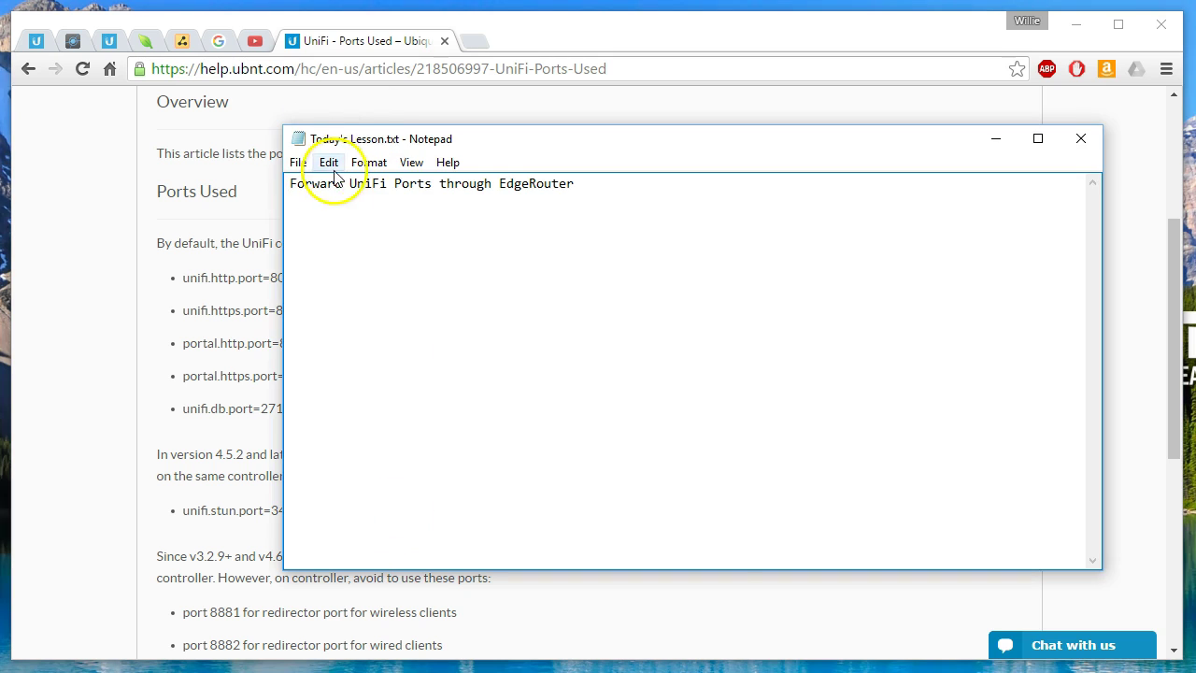
pyautogui.moveTo(356, 148); pyautogui.dragTo(534, 75)
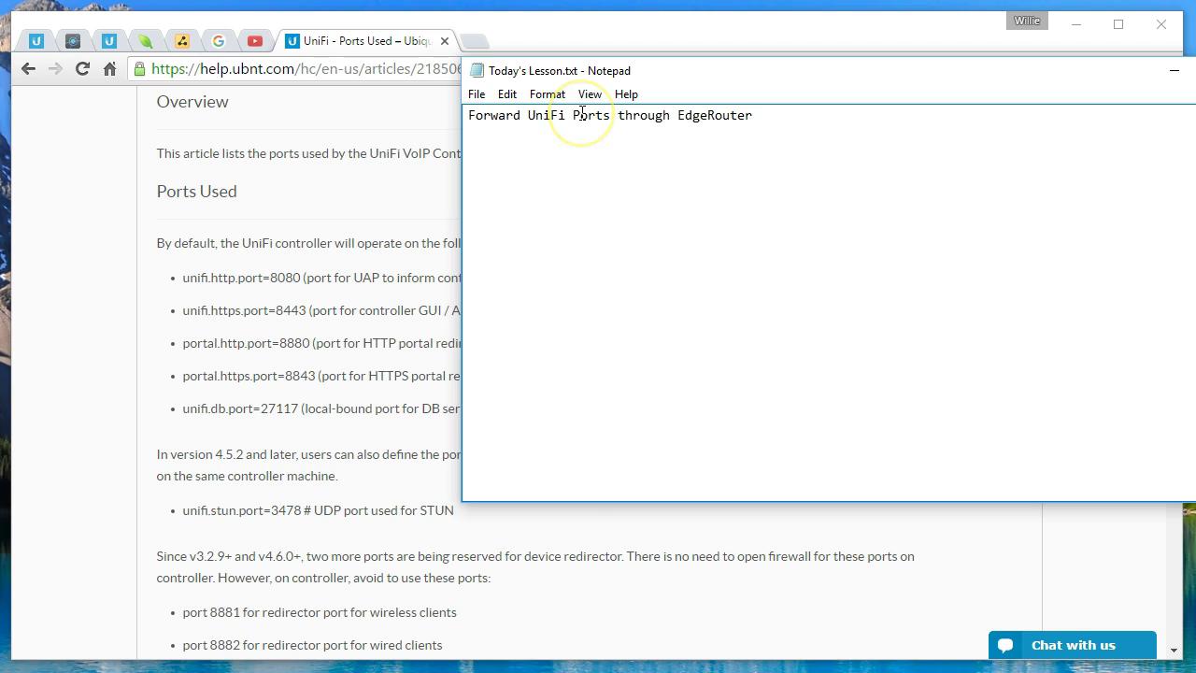
pyautogui.press('Return')
pyautogui.write('Do NOT expose ')
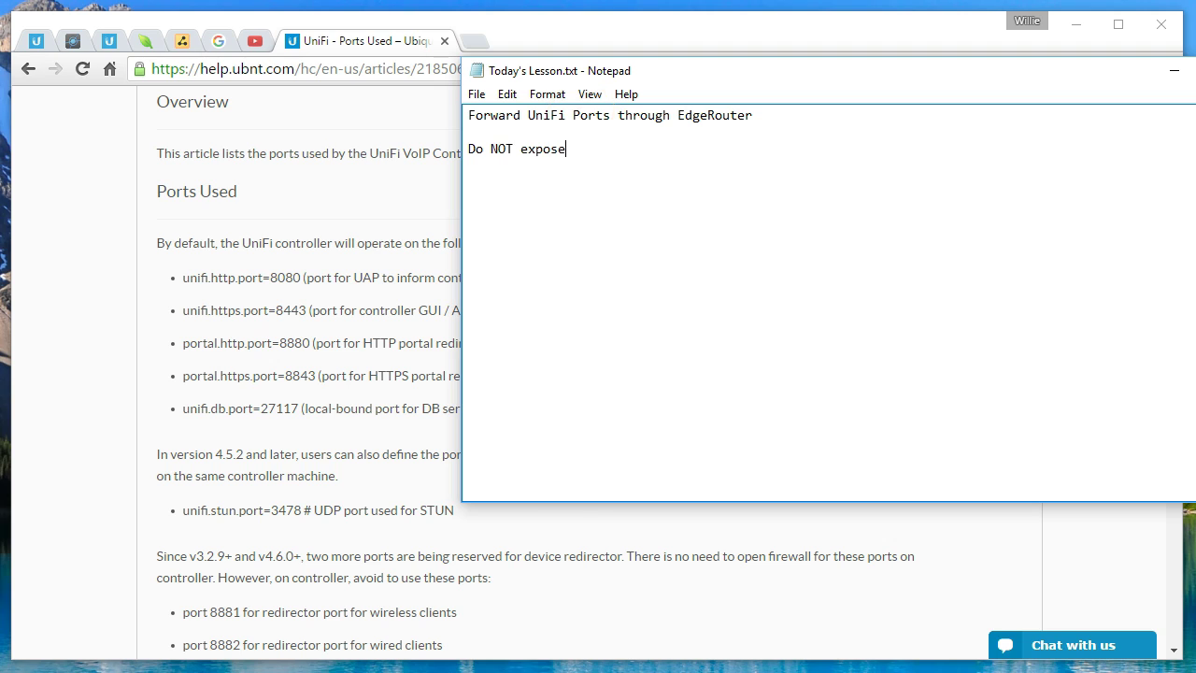
pyautogui.write('27117 to the Internet!!')
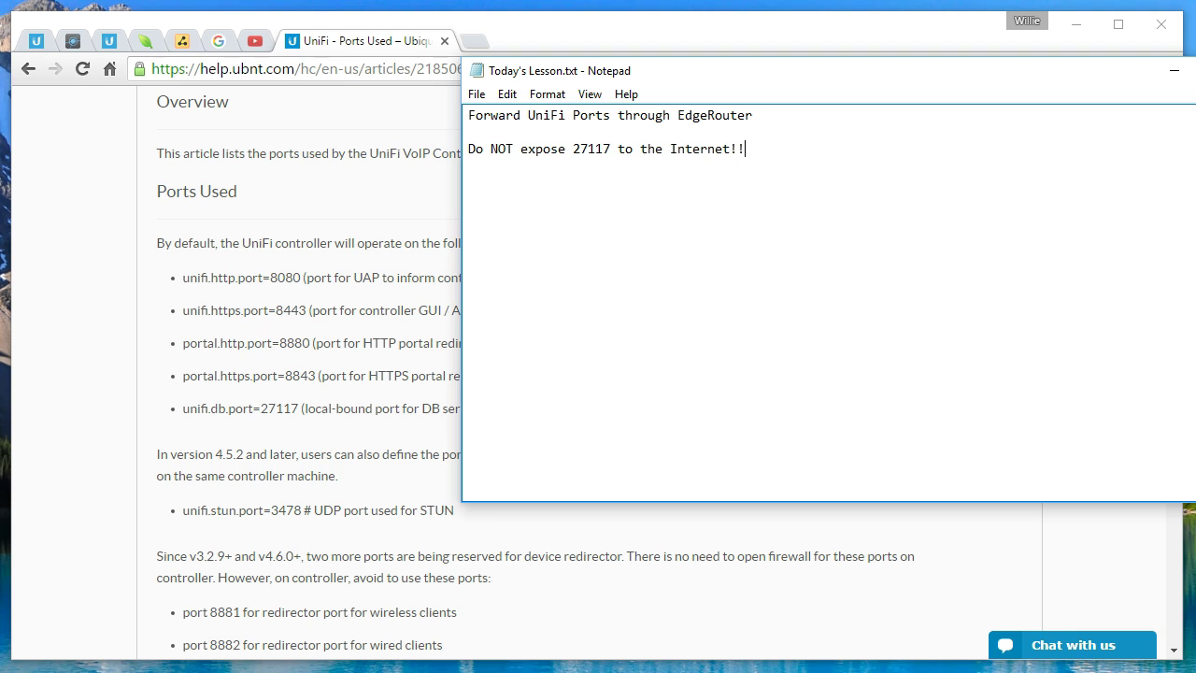
pyautogui.press('Return')
pyautogui.press('Return')
pyautogui.click(77, 217)
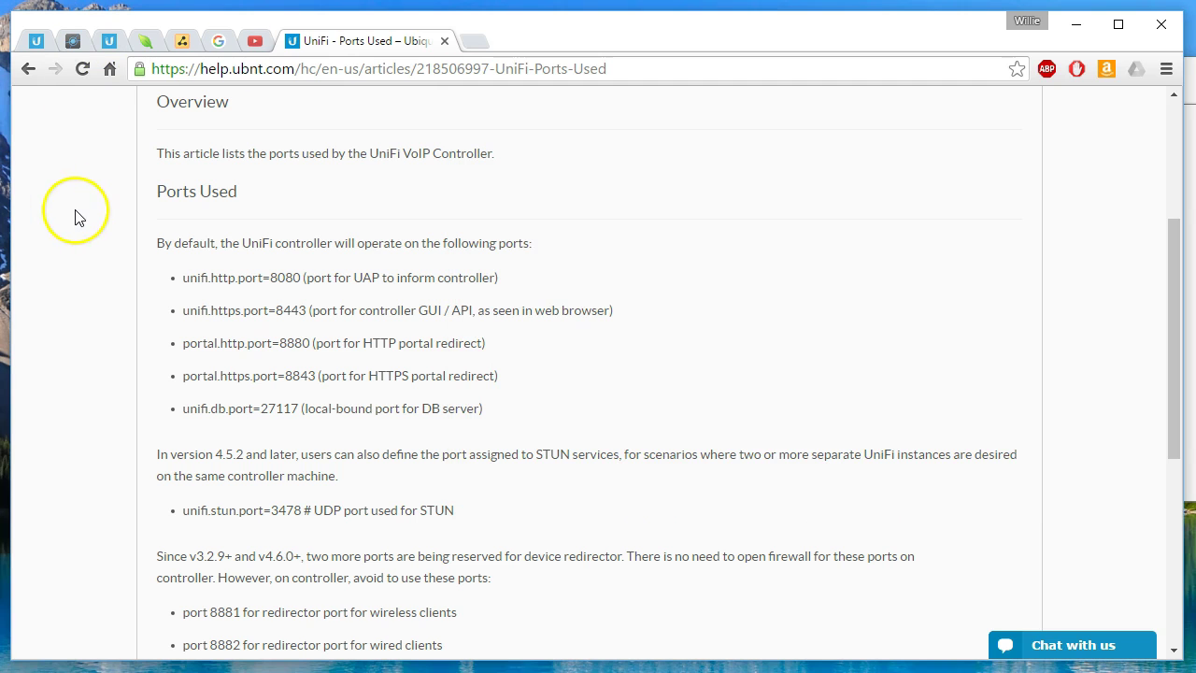
# Step: Switch to the EdgeOS tab showing the router's empty Port Forwarding page
pyautogui.click(134, 229)
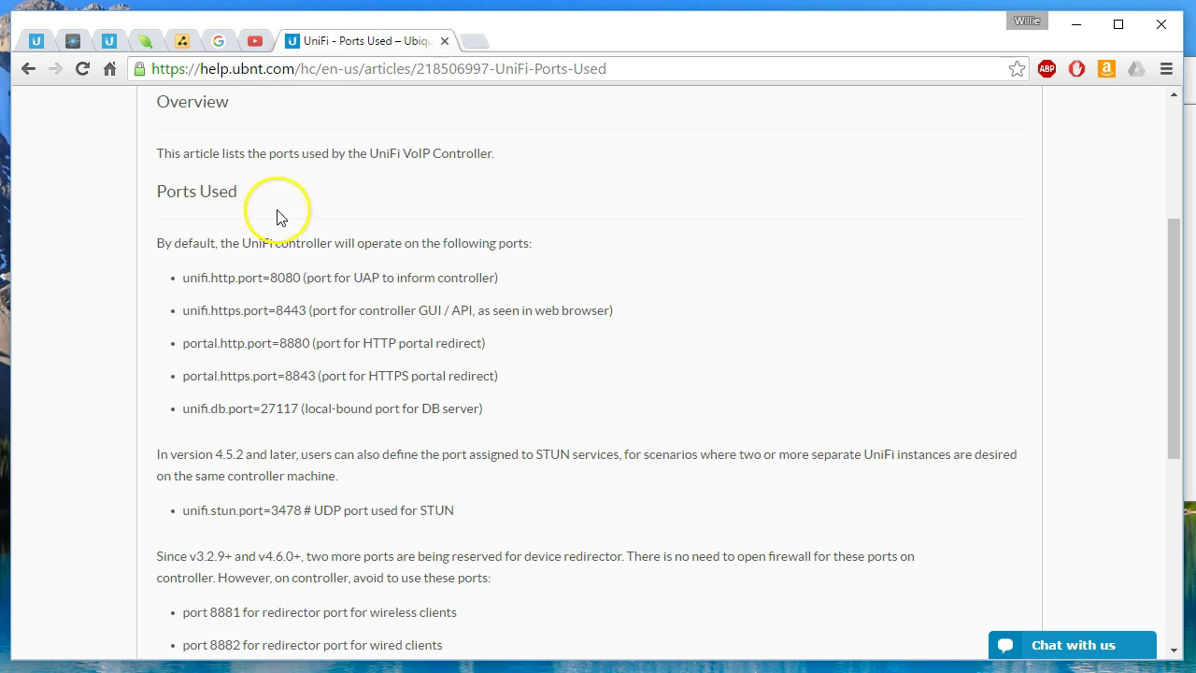
pyautogui.click(73, 42)
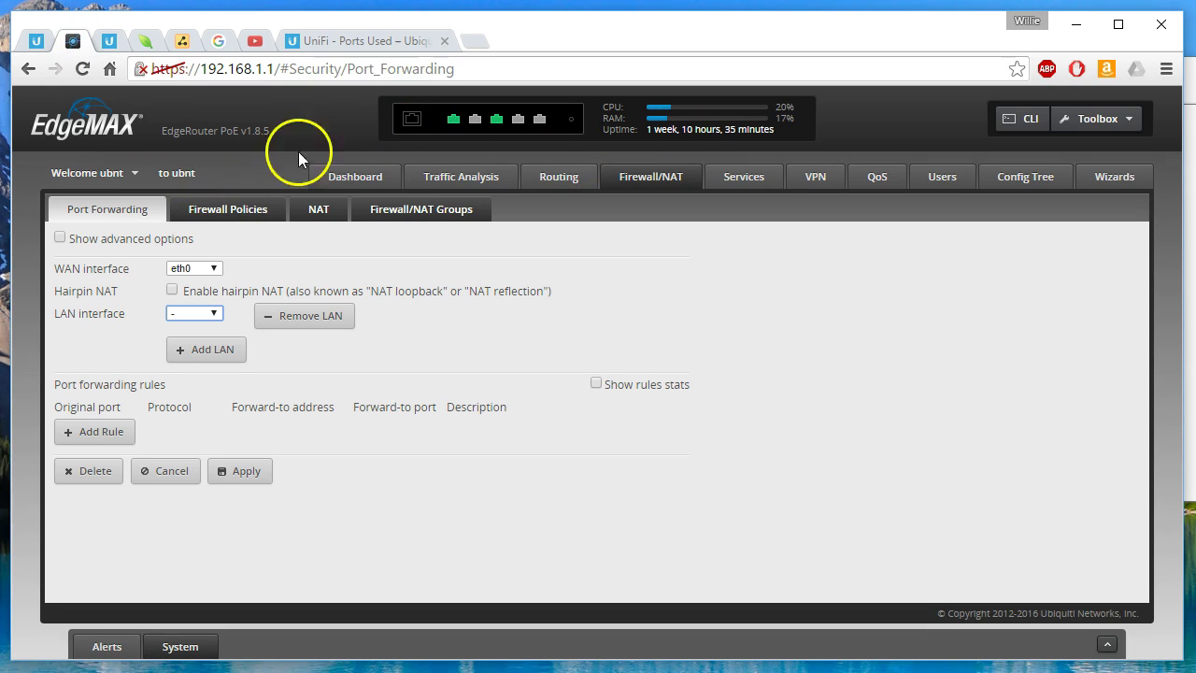
# Step: Log out of EdgeMAX and sign back in with the router's username and password
pyautogui.click(130, 173)
pyautogui.click(80, 205)
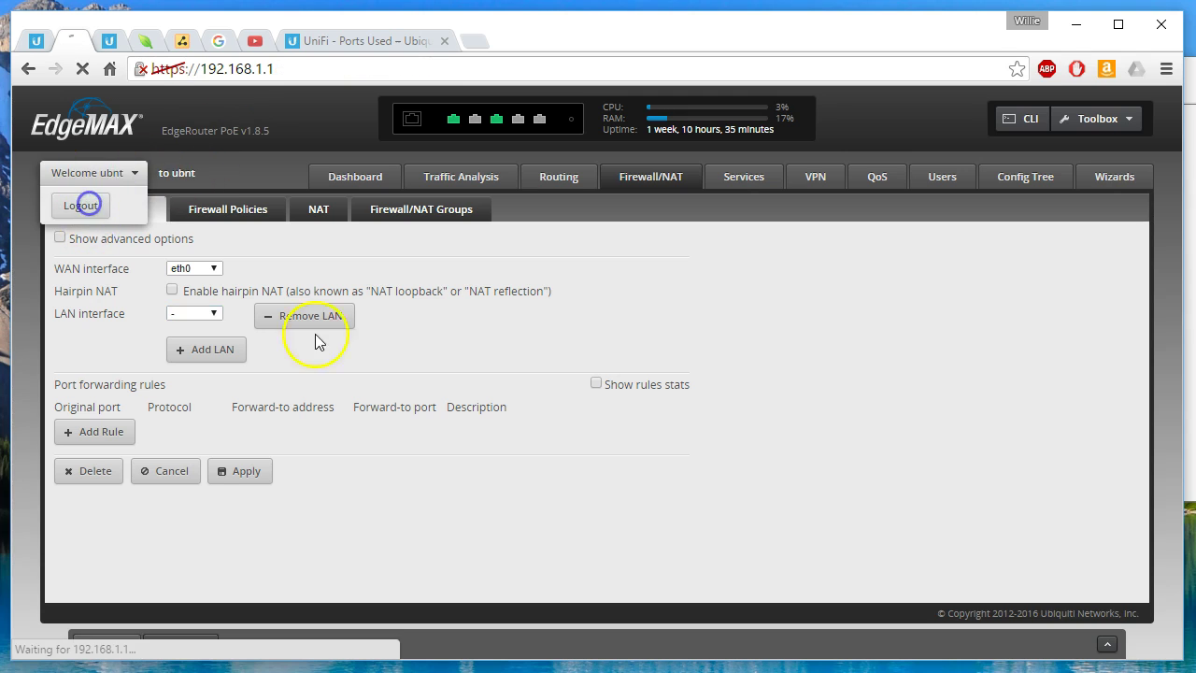
pyautogui.write('u')
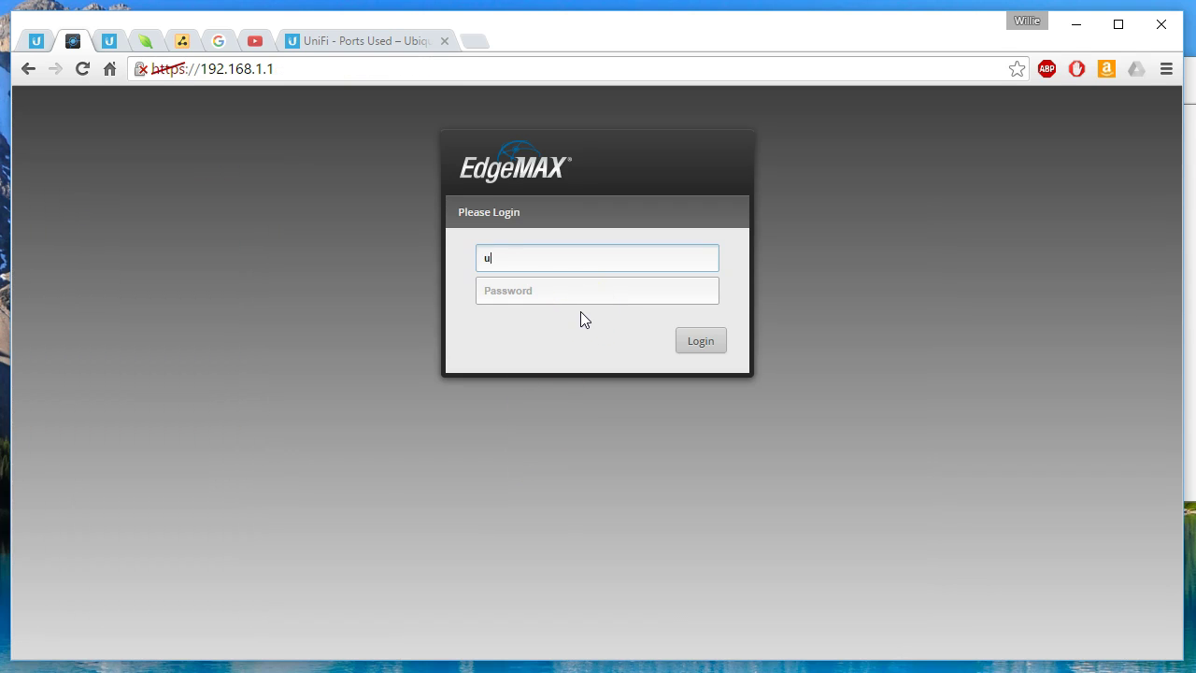
pyautogui.write('bnt')
pyautogui.press('Tab')
pyautogui.write('ubnt')
pyautogui.press('Return')
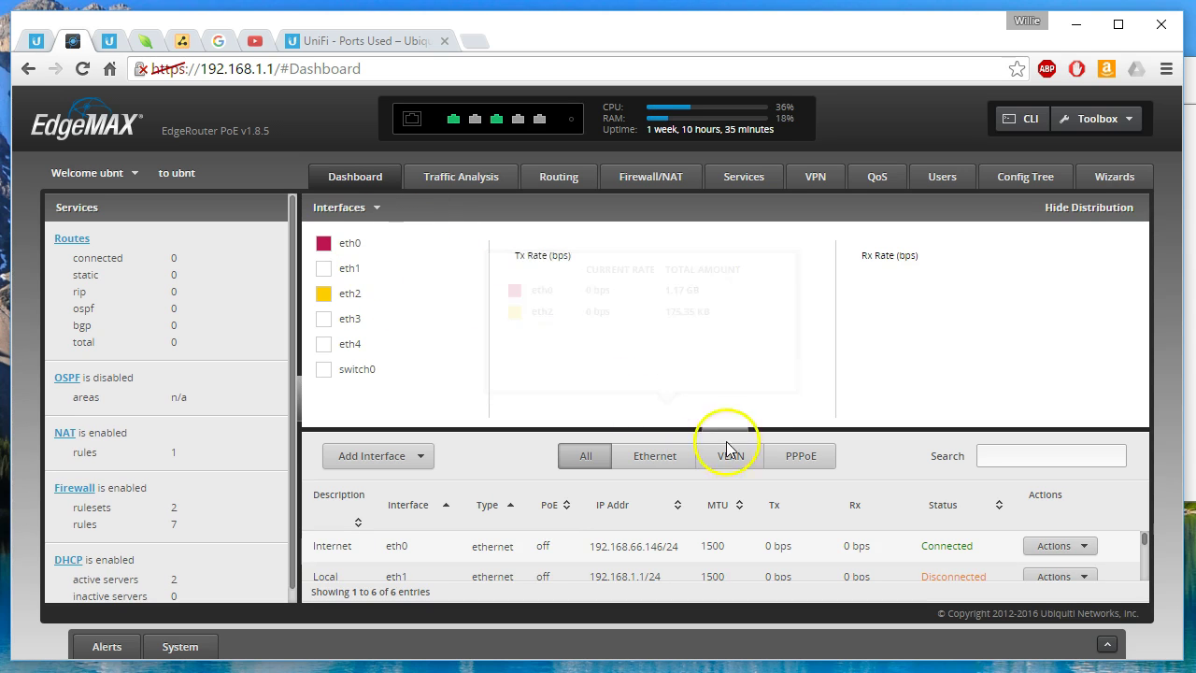
# Step: Under Firewall/NAT Port Forwarding, add switch0 as the LAN interface and apply
pyautogui.click(651, 177)
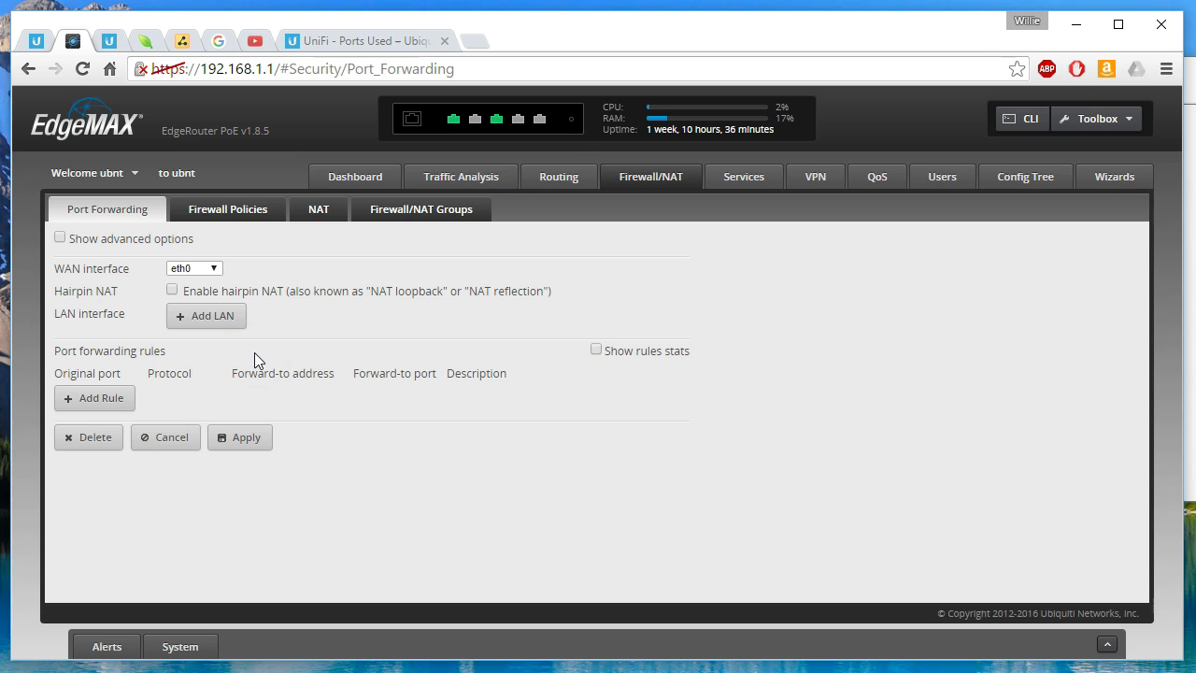
pyautogui.click(191, 319)
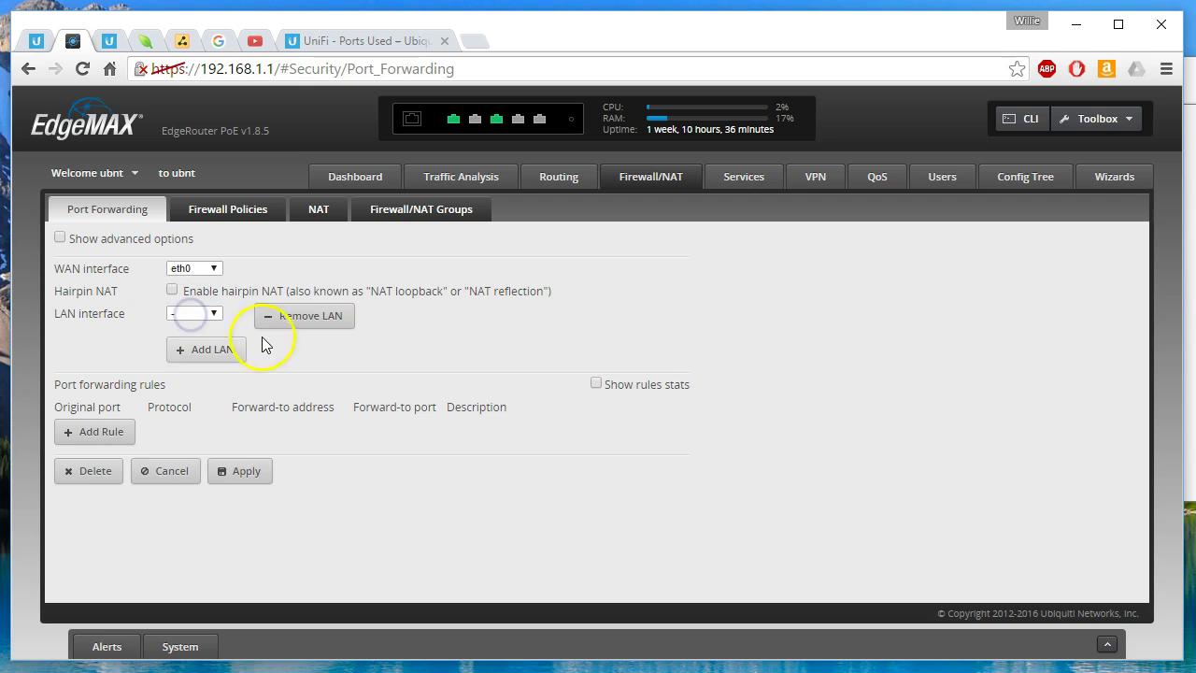
pyautogui.click(197, 314)
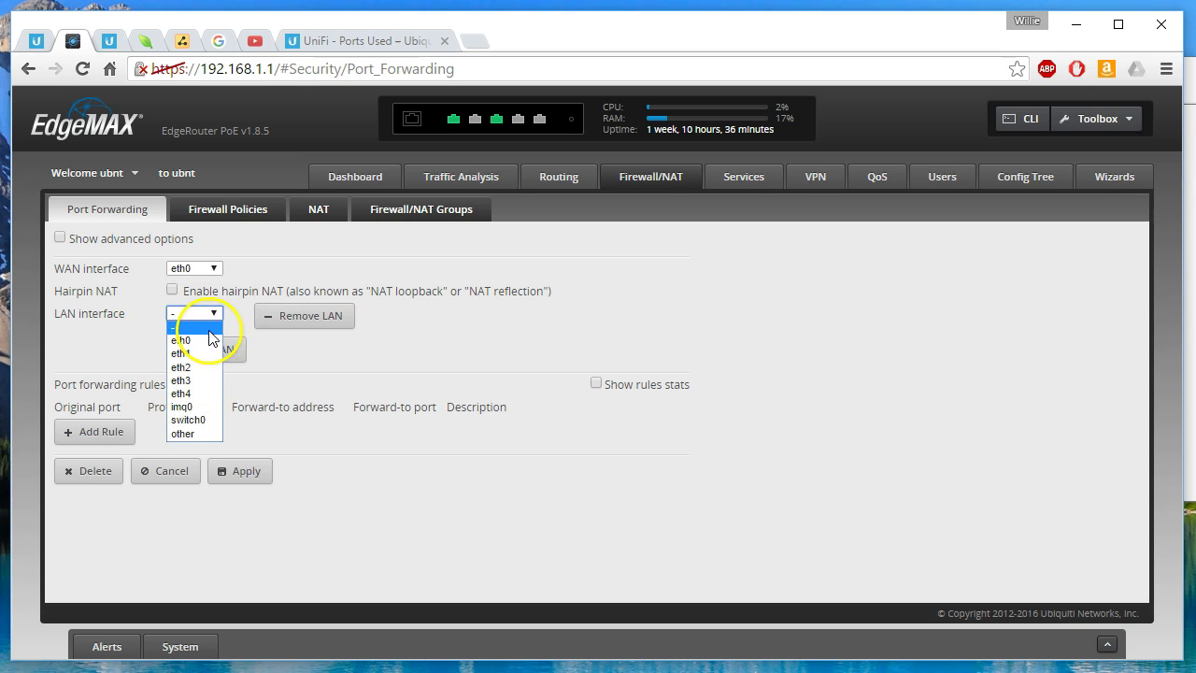
pyautogui.click(207, 423)
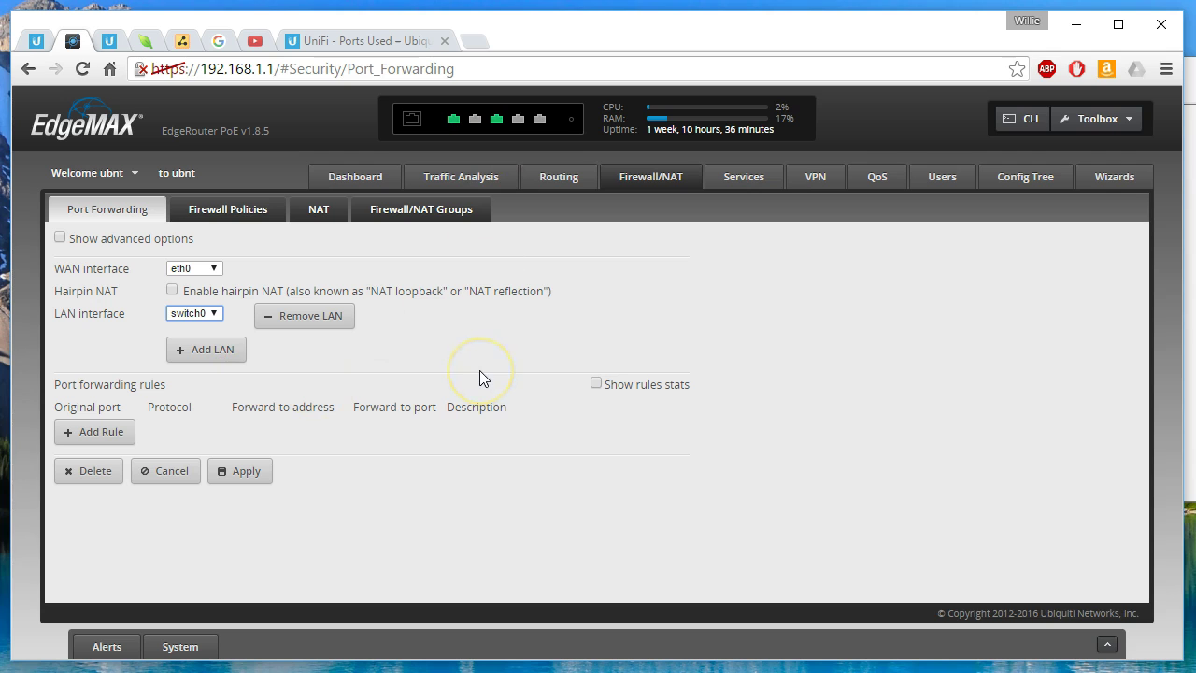
pyautogui.click(239, 482)
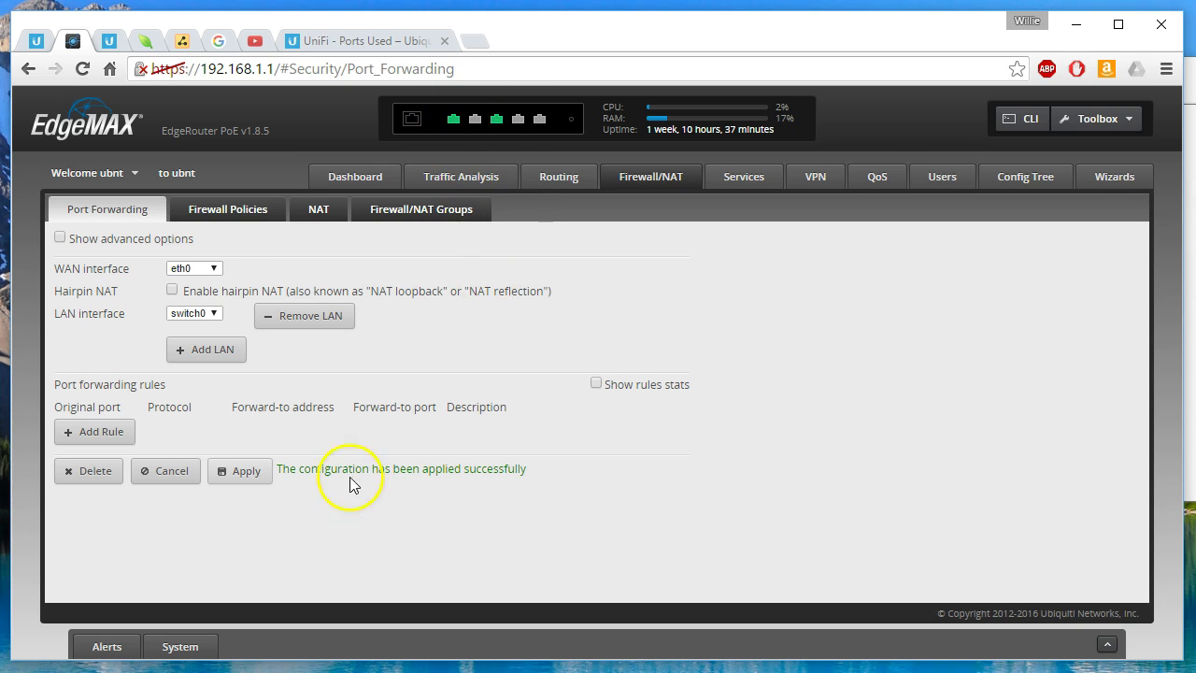
# Step: List ports 8080, 8443, 8880 and 8843 on separate lines in the lesson notes
pyautogui.click(364, 41)
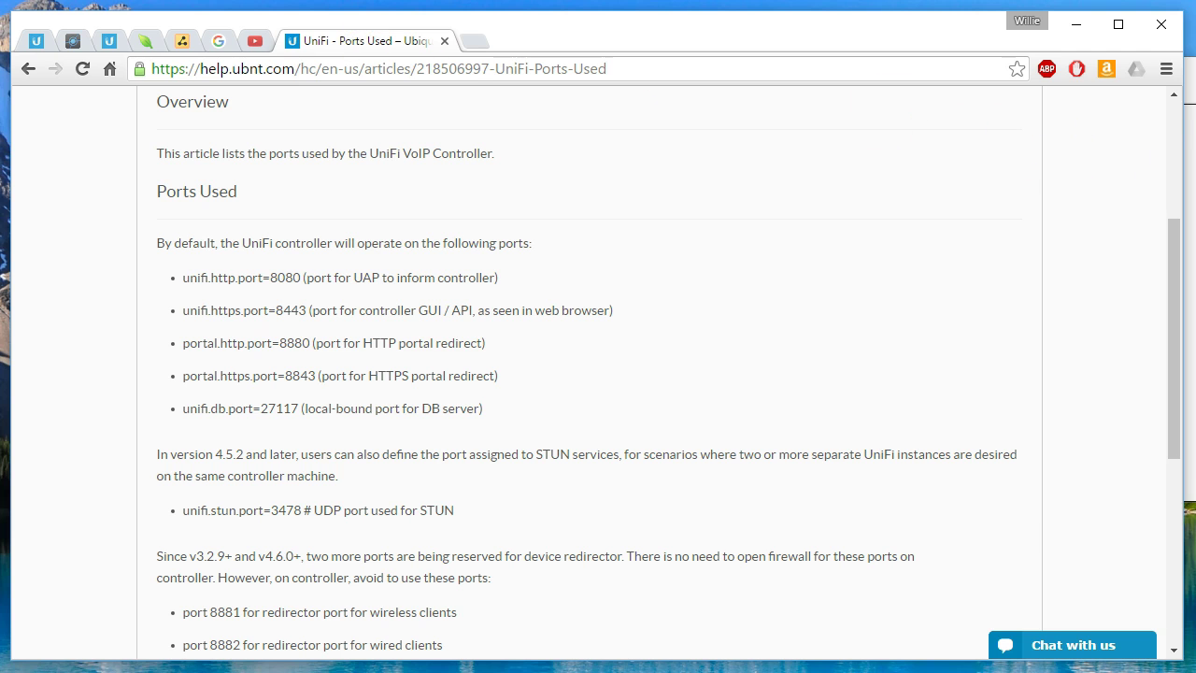
pyautogui.hotkey('alt', 'Tab')
pyautogui.press('Return')
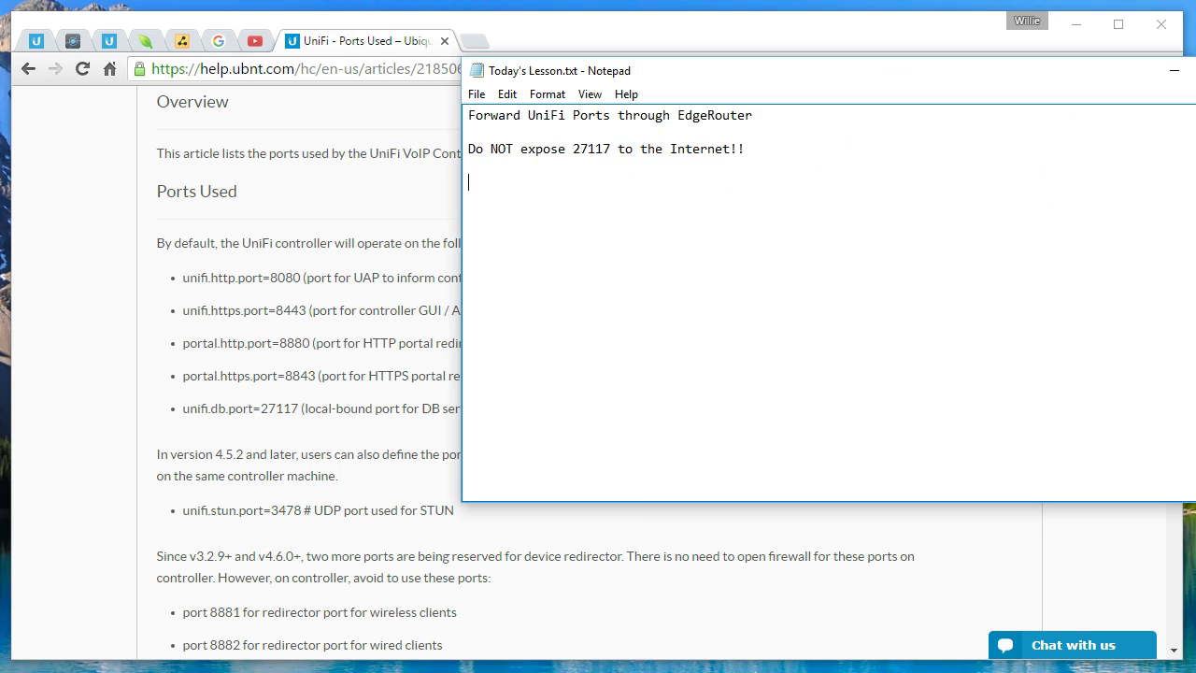
pyautogui.write('Ports 8080')
pyautogui.press('Return')
pyautogui.write('88')
pyautogui.press('Return')
pyautogui.write('888')
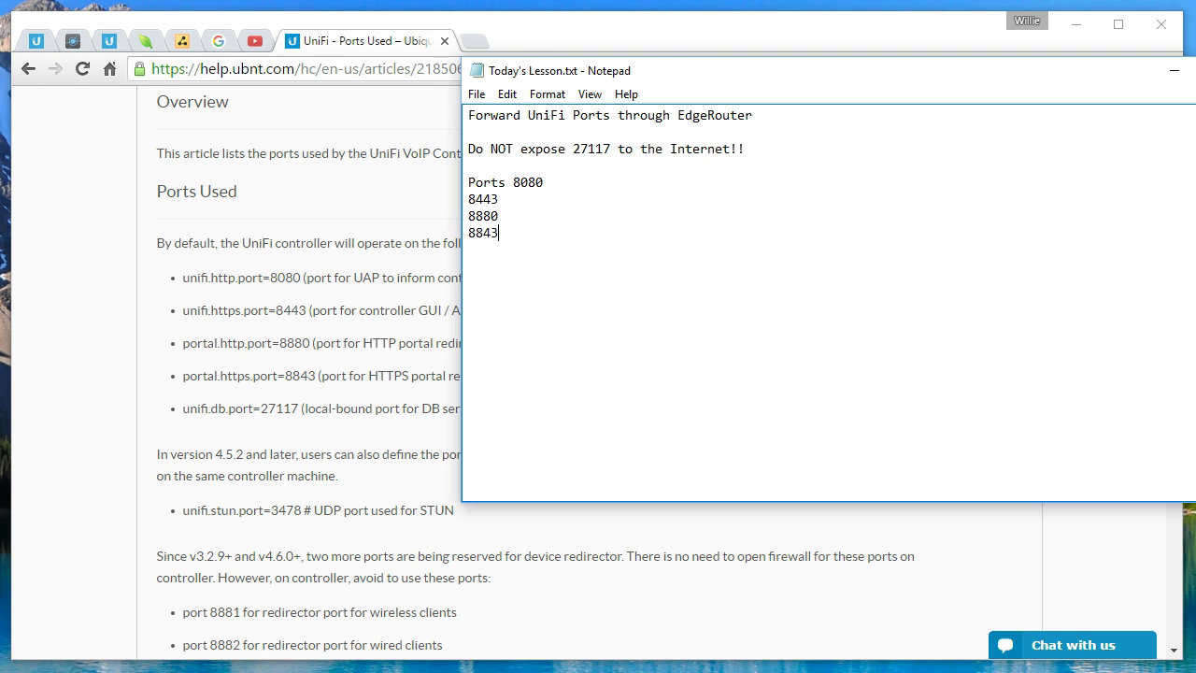
# Step: Save the lesson notes and return to the router's Port Forwarding page
pyautogui.click(477, 93)
pyautogui.click(437, 155)
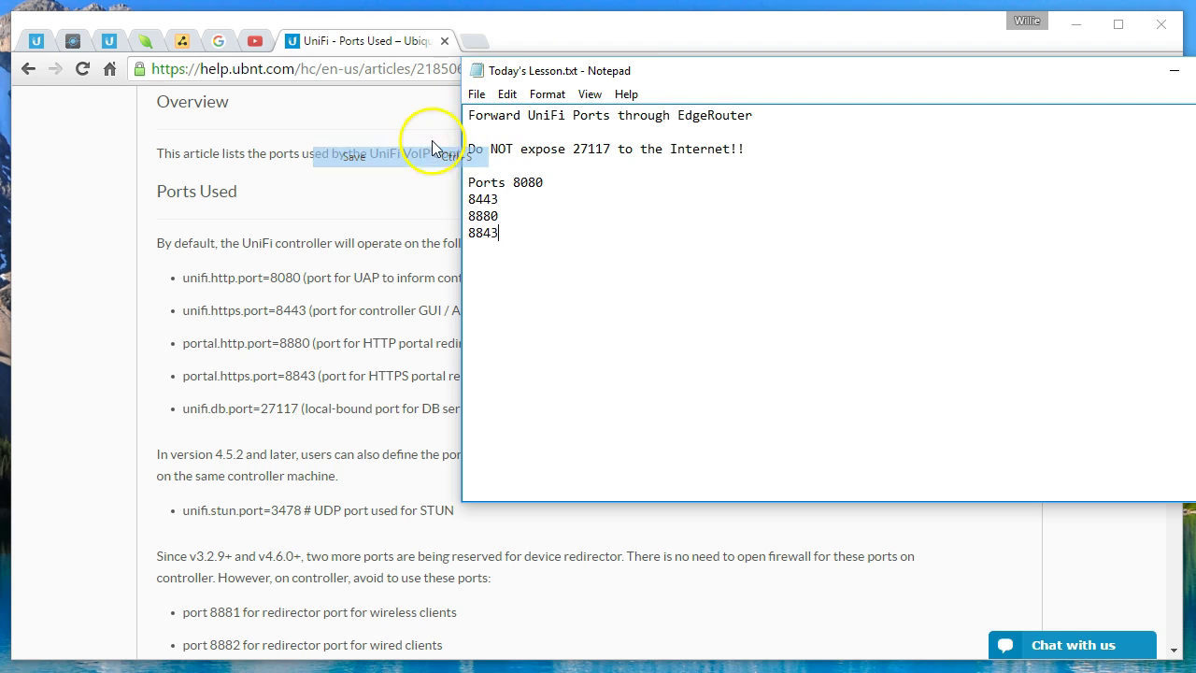
pyautogui.click(72, 40)
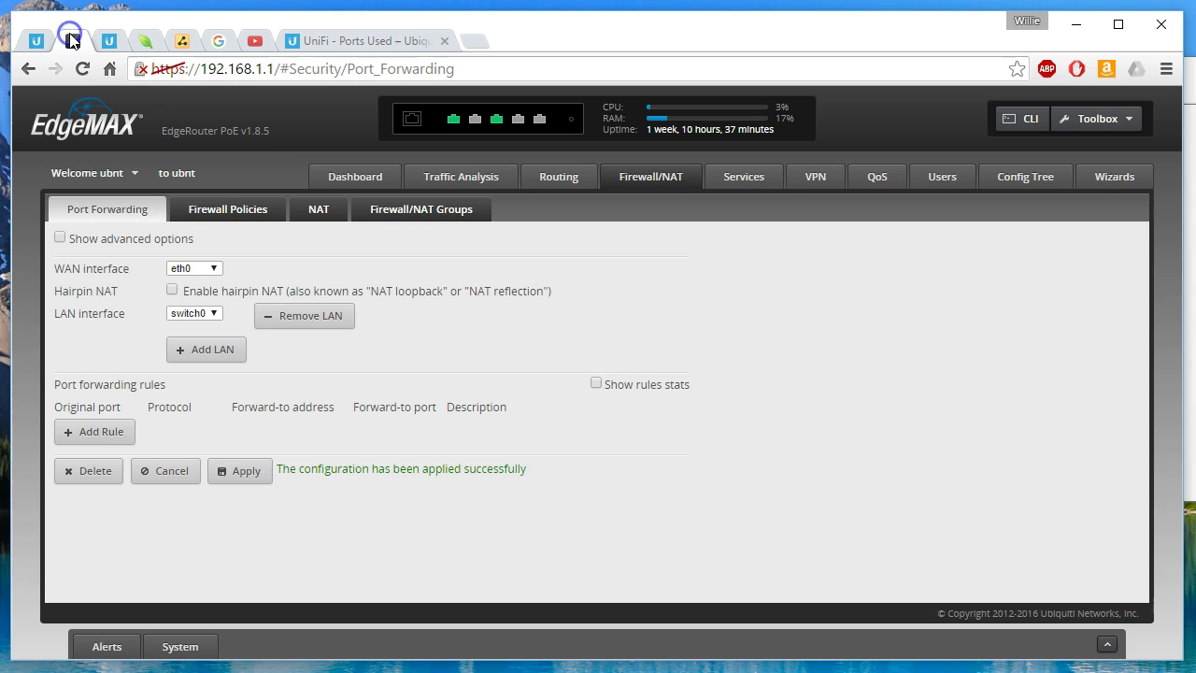
# Step: Add a first rule forwarding TCP port 8080 to 192.168.1.100:8080
pyautogui.click(101, 432)
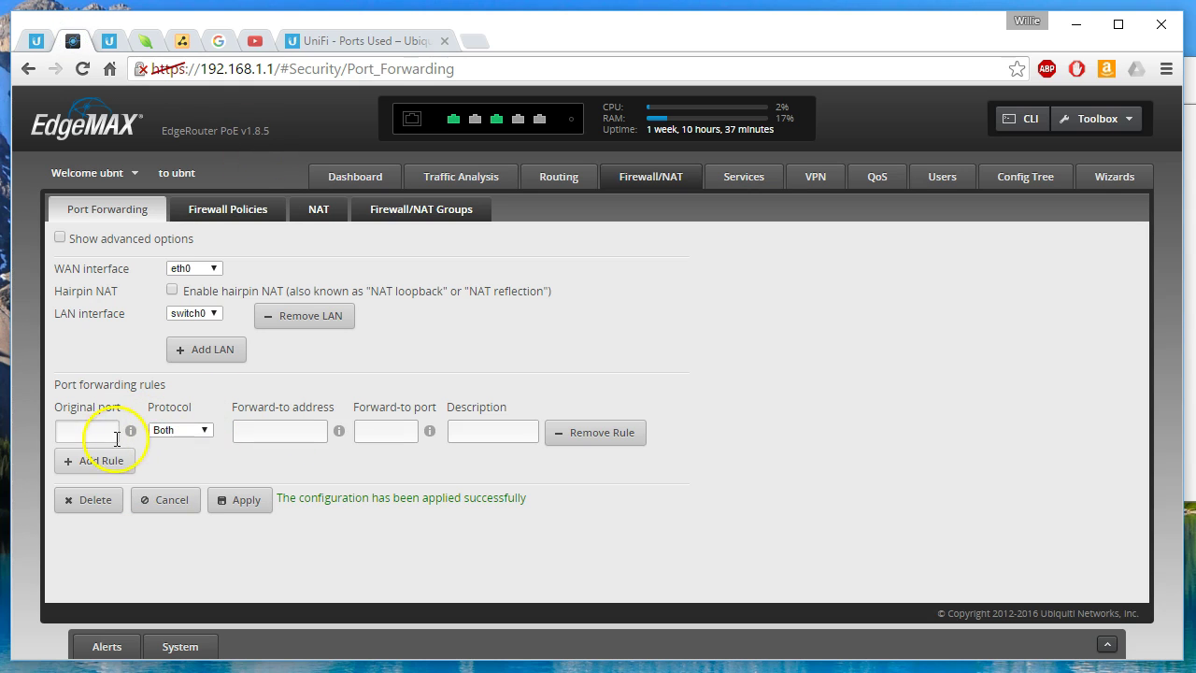
pyautogui.click(103, 432)
pyautogui.write('8080')
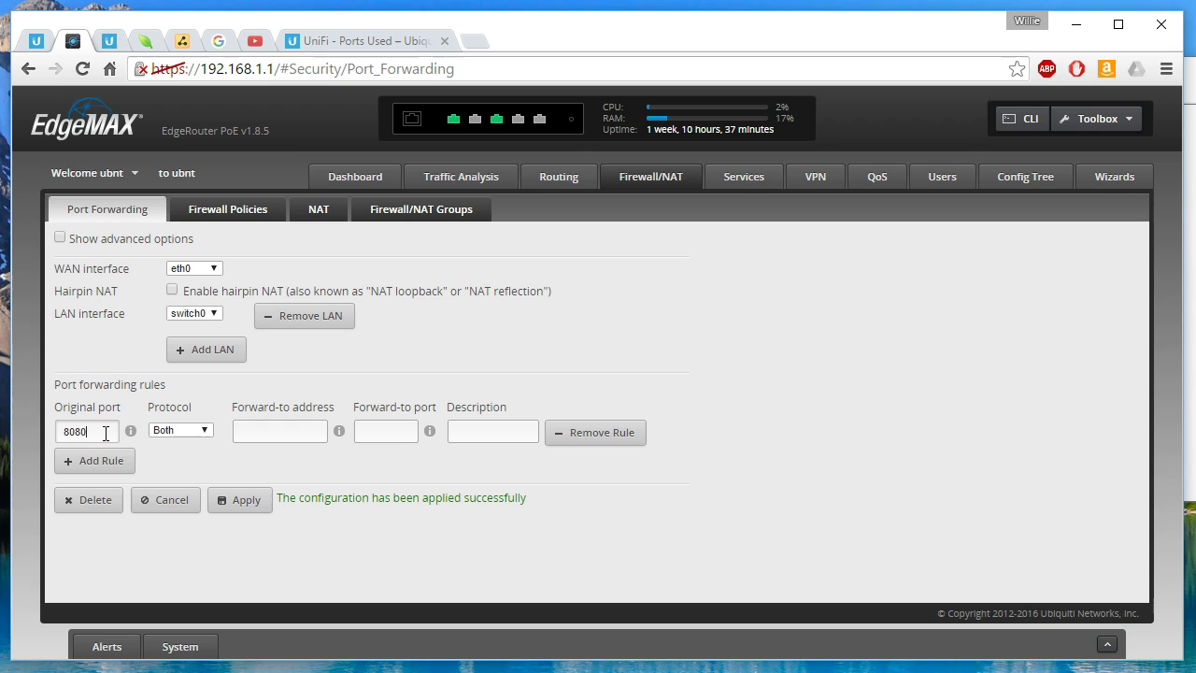
pyautogui.click(192, 430)
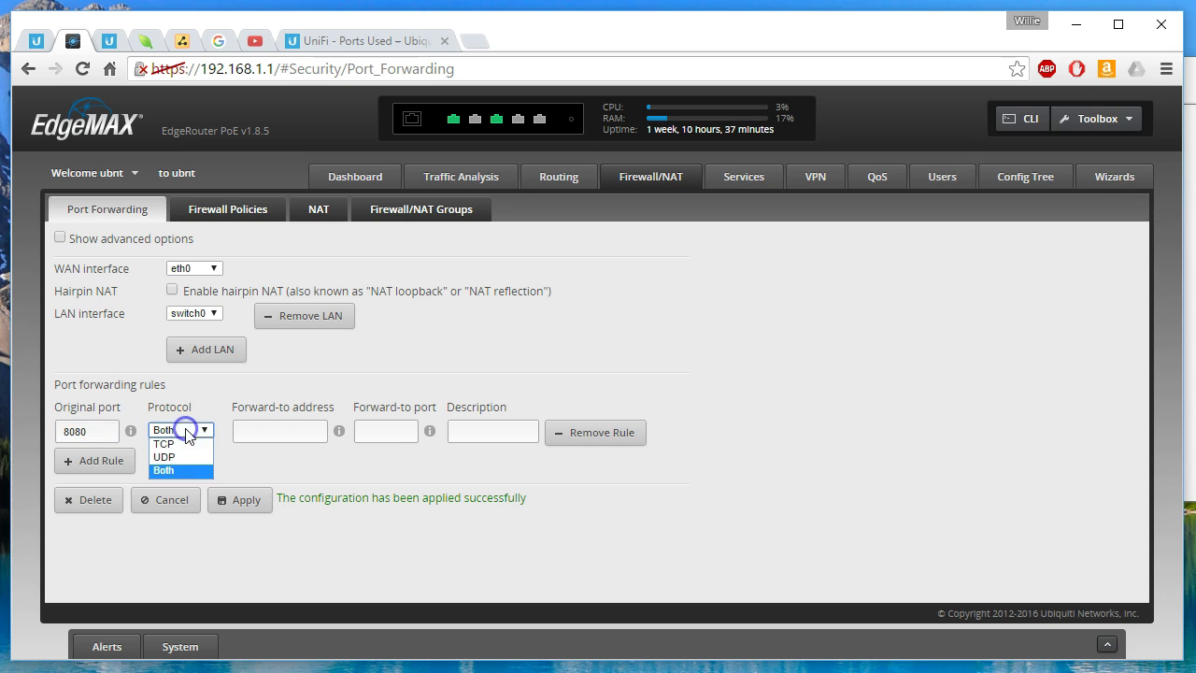
pyautogui.click(190, 444)
pyautogui.click(278, 434)
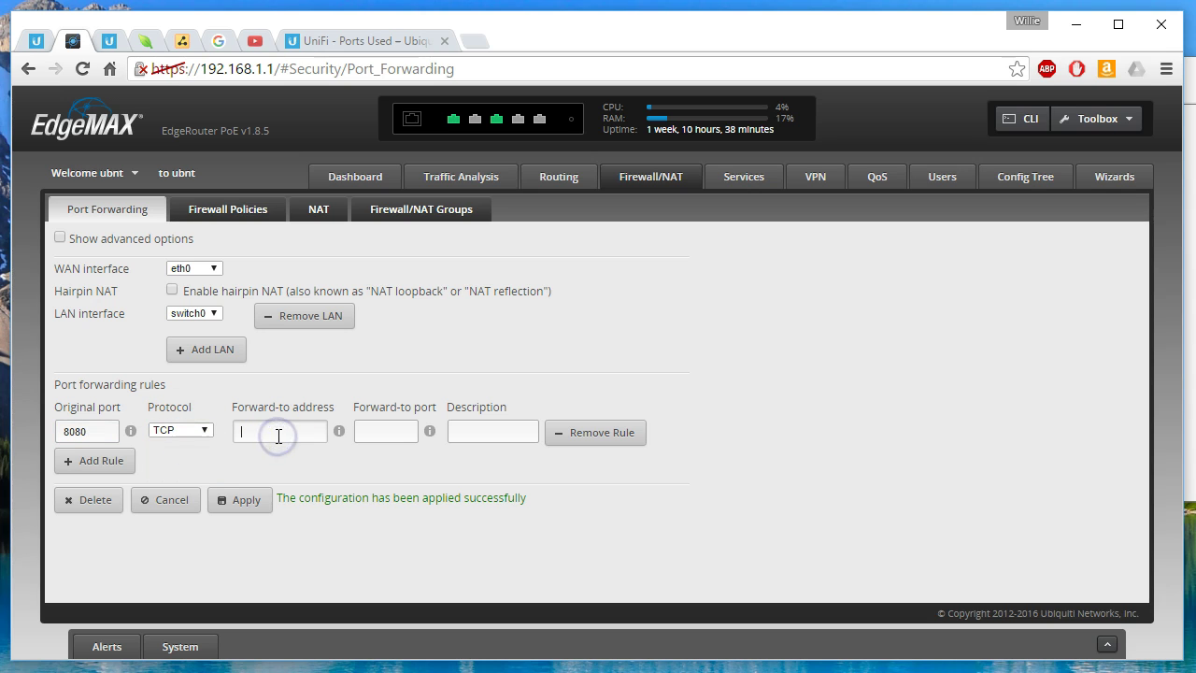
pyautogui.write('192.168.1.100')
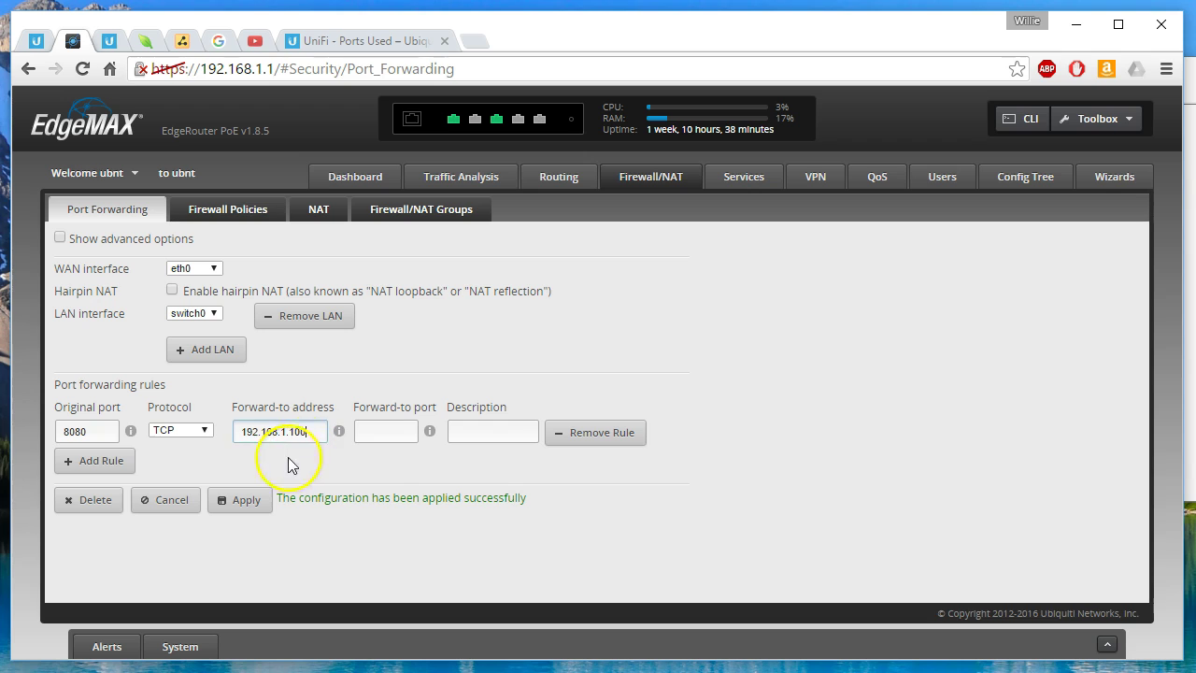
pyautogui.click(403, 432)
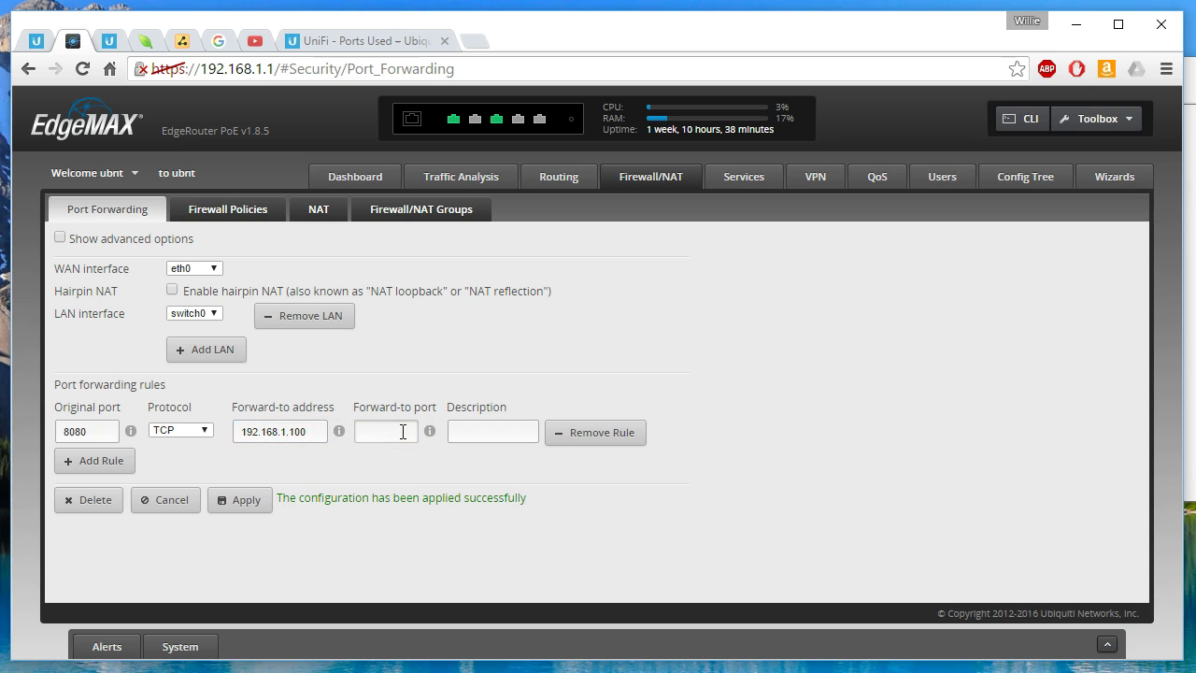
# Step: Describe the first rule as 'UniFi Inform' and add a second rule row
pyautogui.click(488, 433)
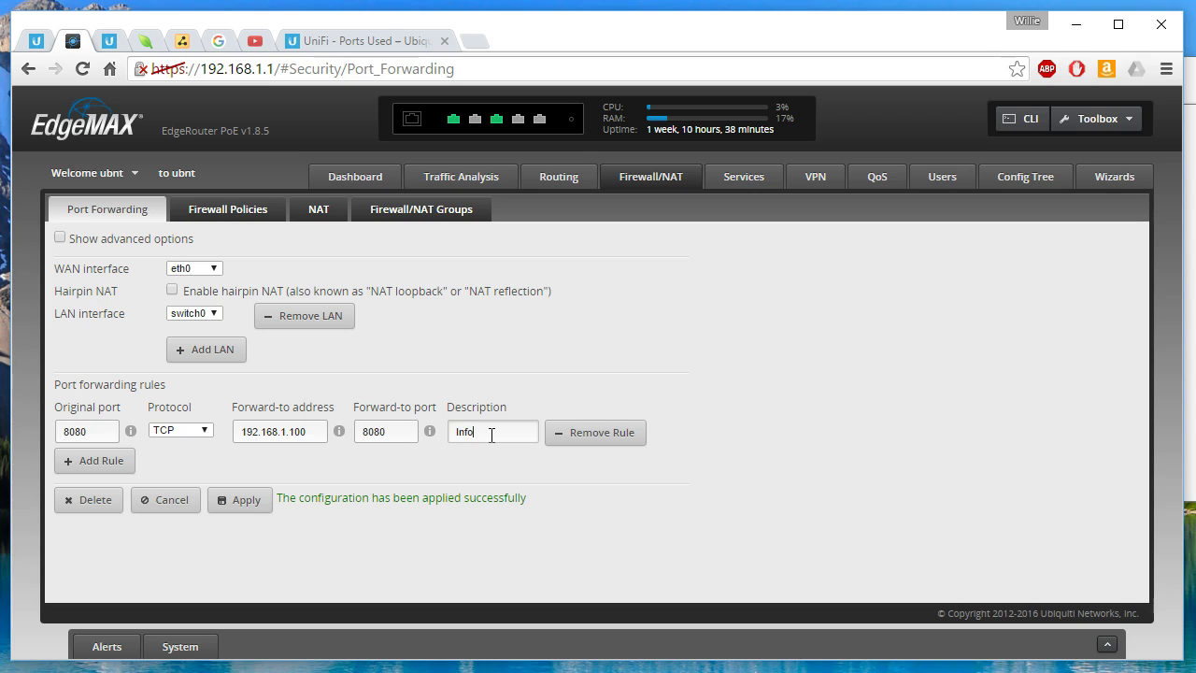
pyautogui.write('UniFi Inform')
pyautogui.click(101, 460)
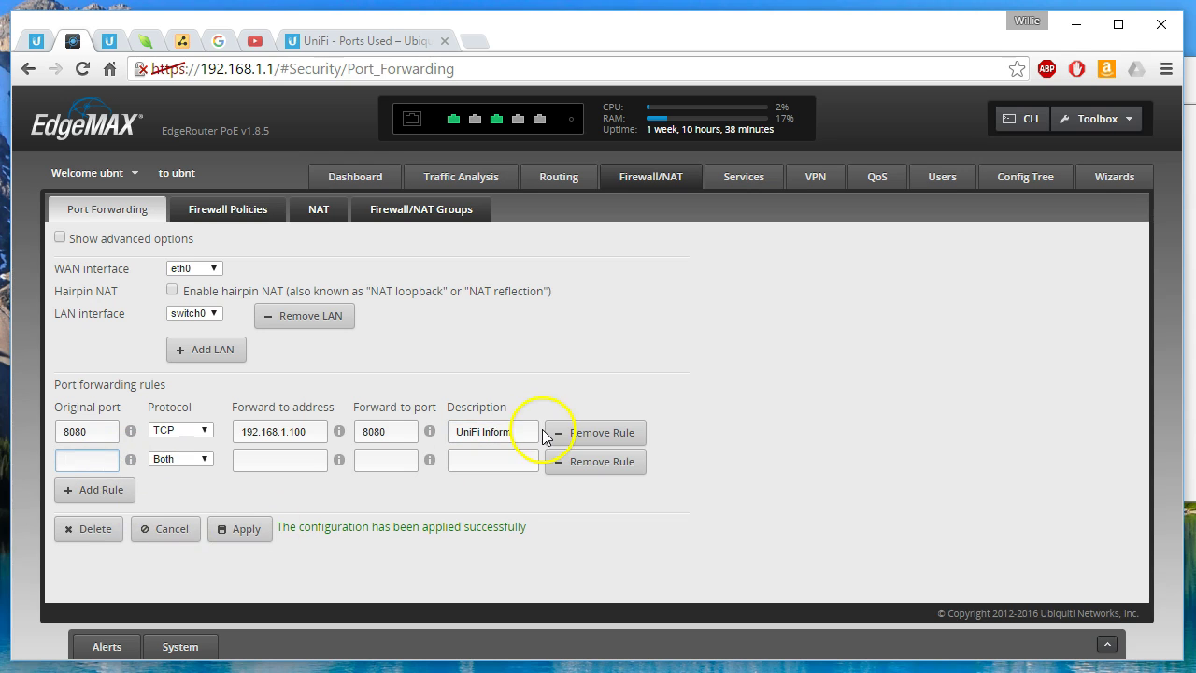
# Step: Fill the second rule: TCP 8443 to 192.168.1.100:8443, described 'UniFi GUI'
pyautogui.click(370, 41)
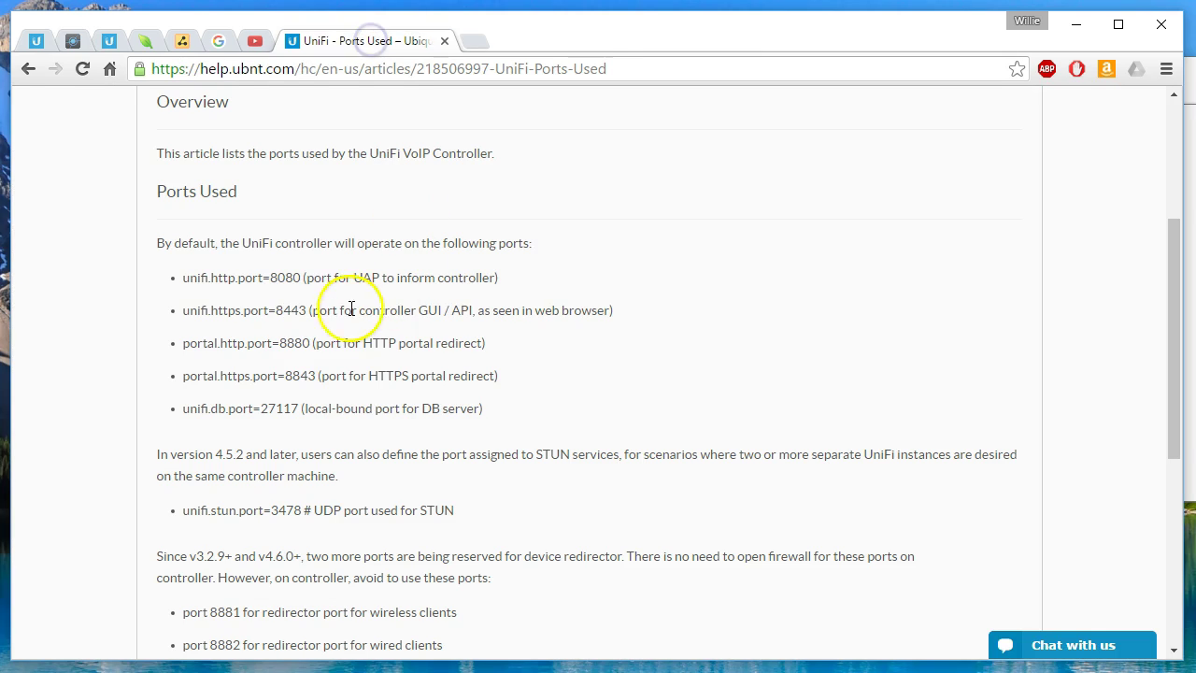
pyautogui.click(73, 43)
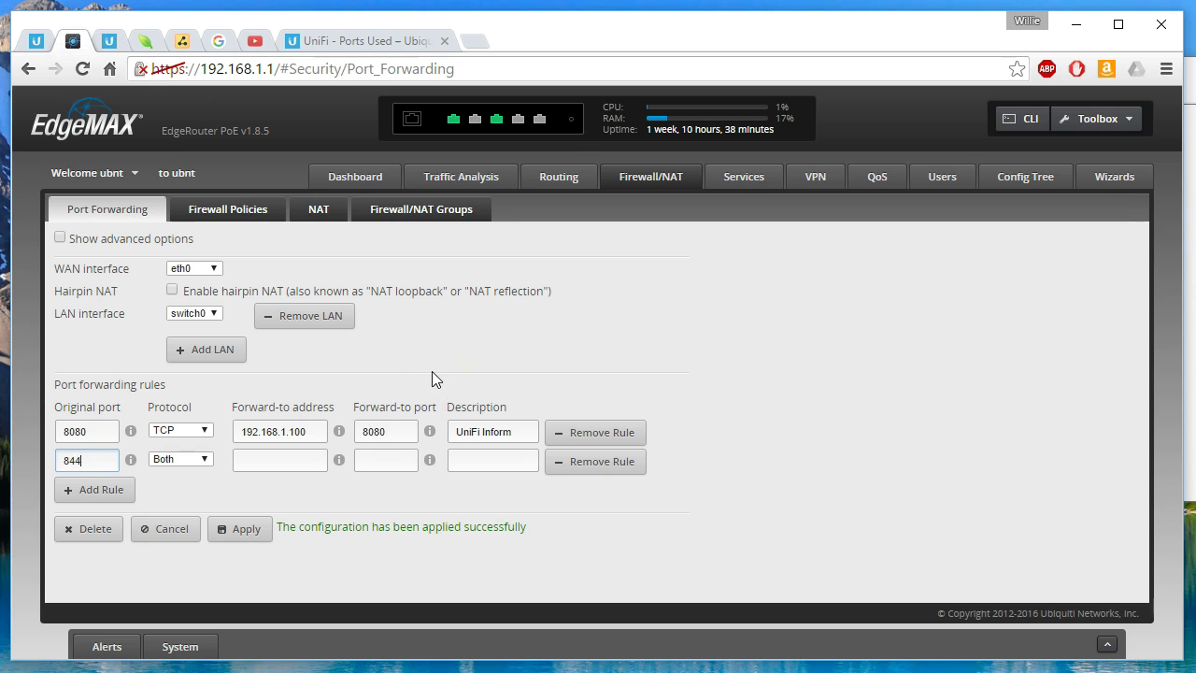
pyautogui.click(179, 459)
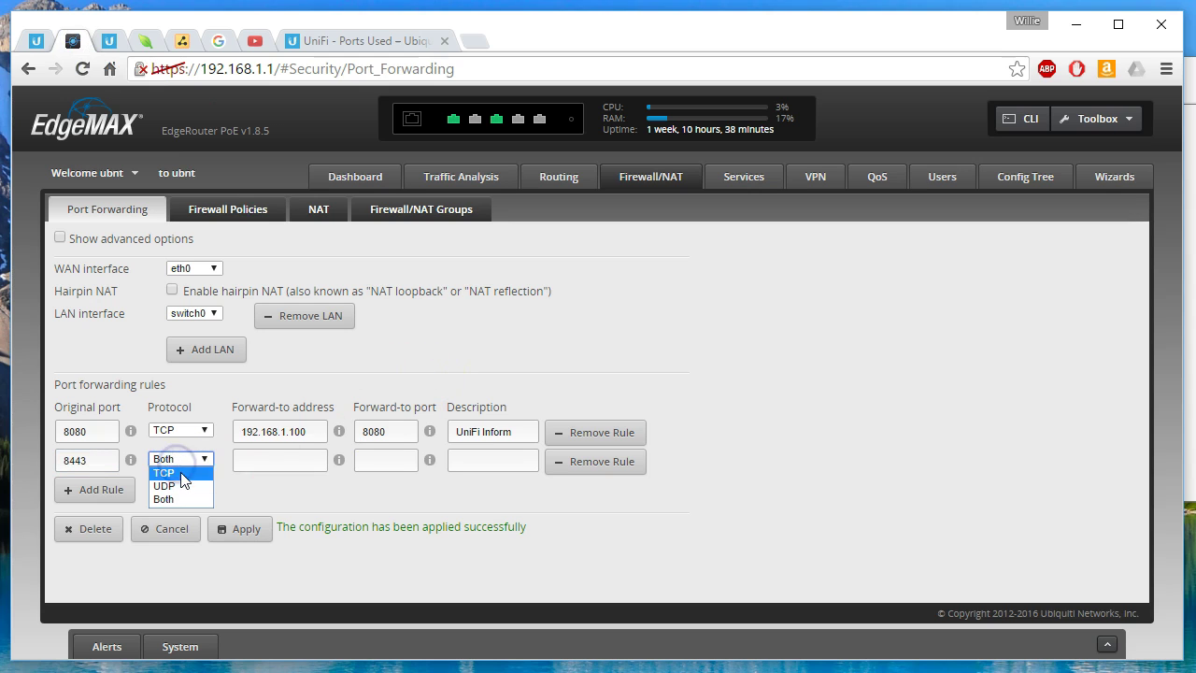
pyautogui.click(178, 473)
pyautogui.click(285, 464)
pyautogui.write('192.168.1.100')
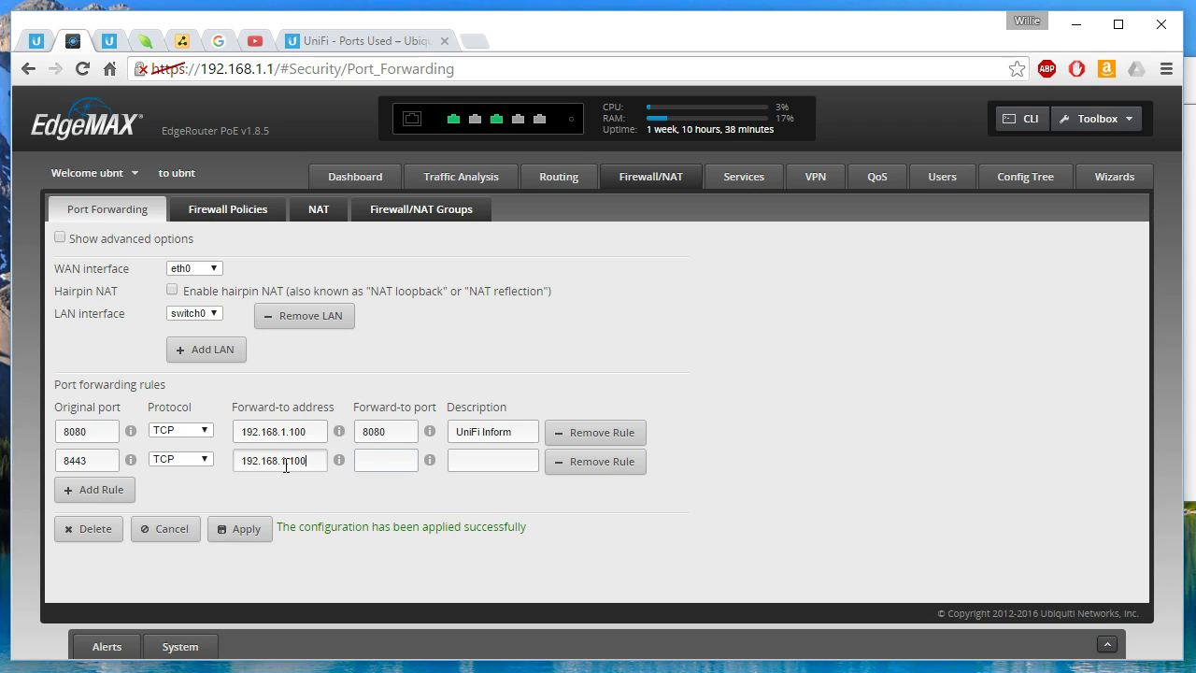
pyautogui.press('Tab')
pyautogui.write('844')
pyautogui.press('Tab')
pyautogui.write('UniFi GUI')
# Step: Add a third rule row and paste 8880, copied from the article, as its original port
pyautogui.click(99, 490)
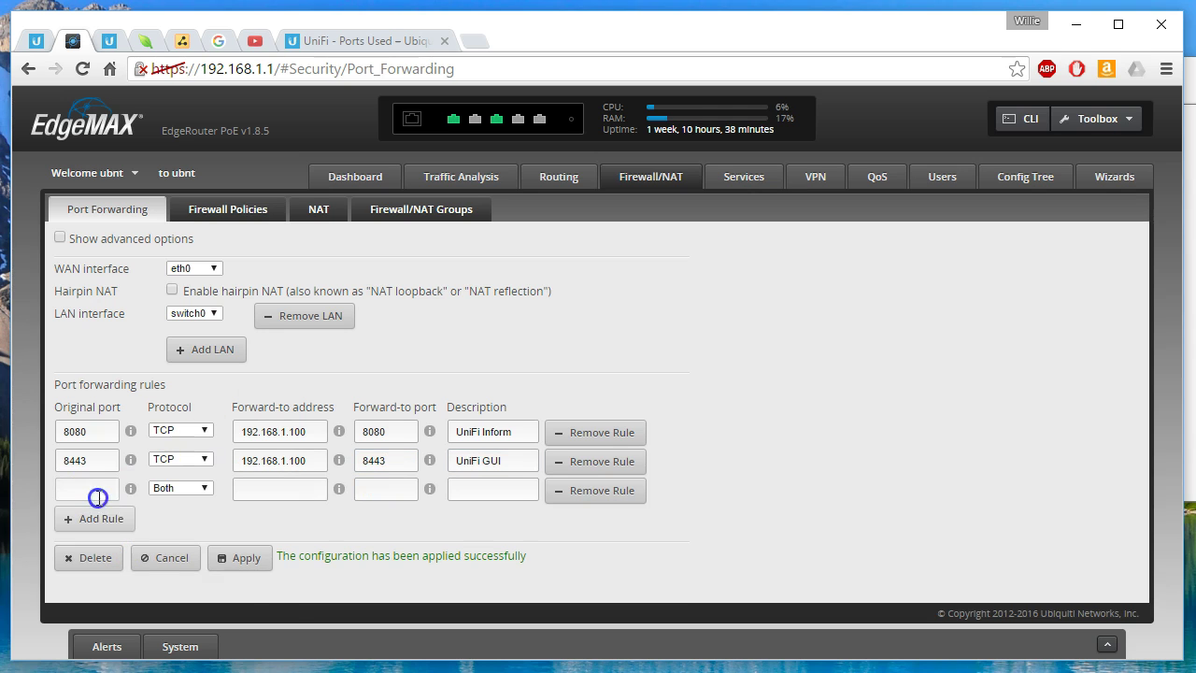
pyautogui.click(348, 40)
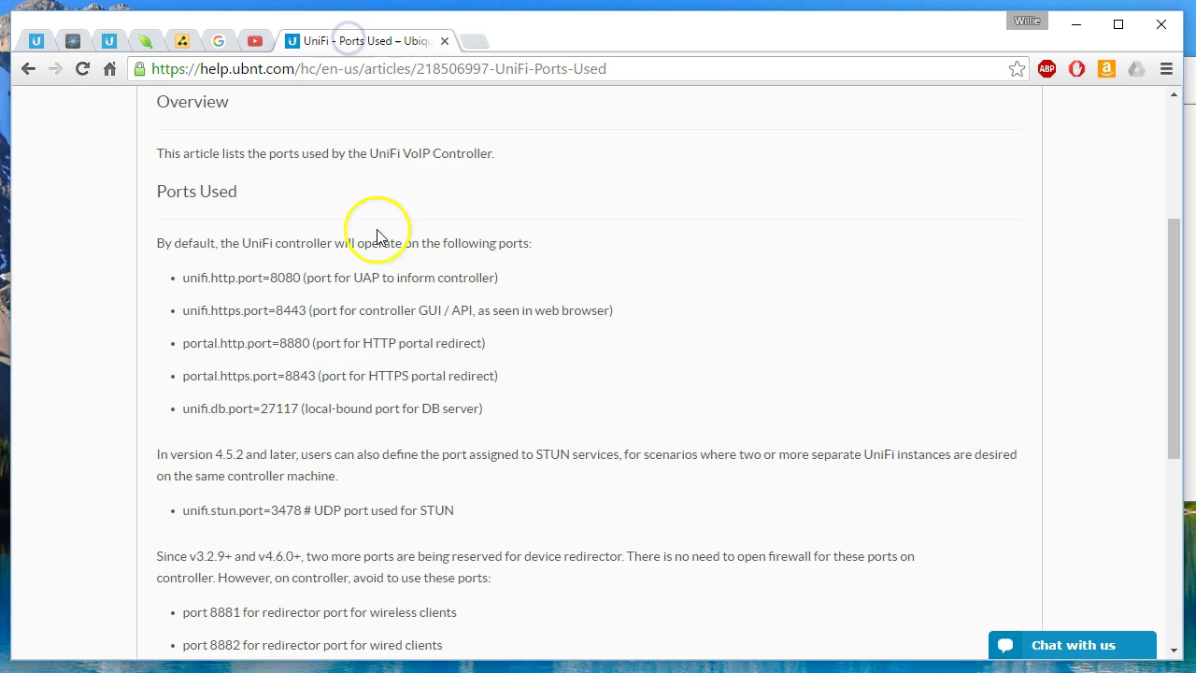
pyautogui.moveTo(280, 343); pyautogui.dragTo(302, 343)
pyautogui.rightClick(301, 344)
pyautogui.click(316, 360)
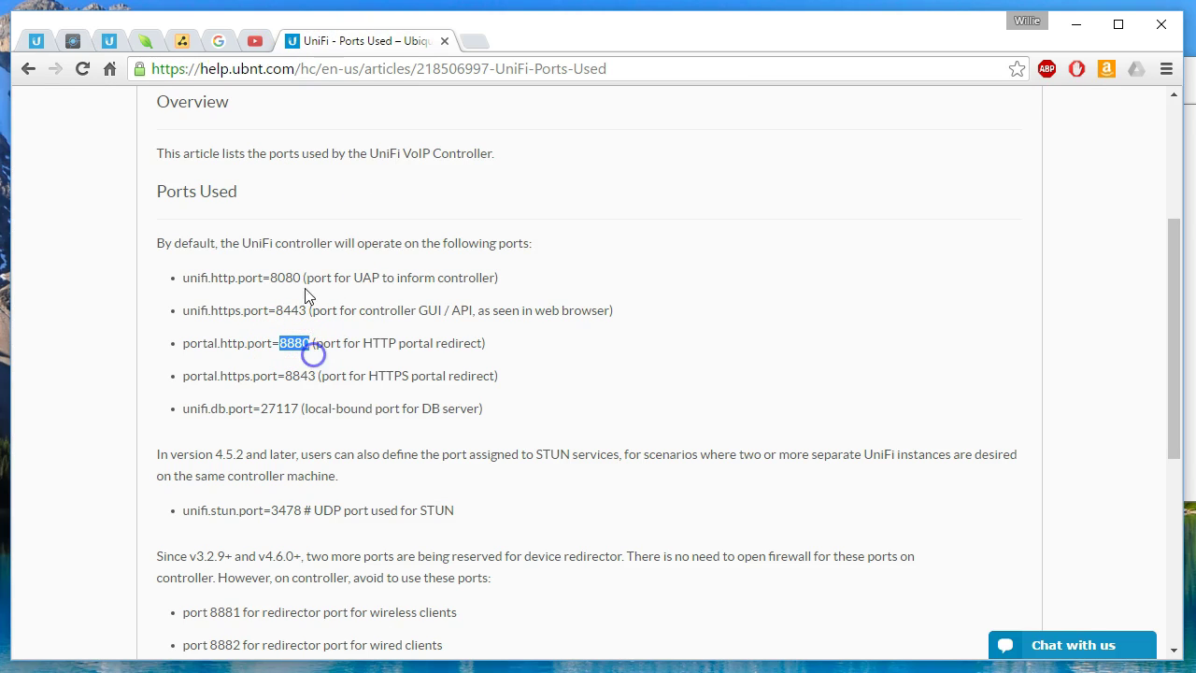
pyautogui.click(73, 41)
pyautogui.click(94, 488)
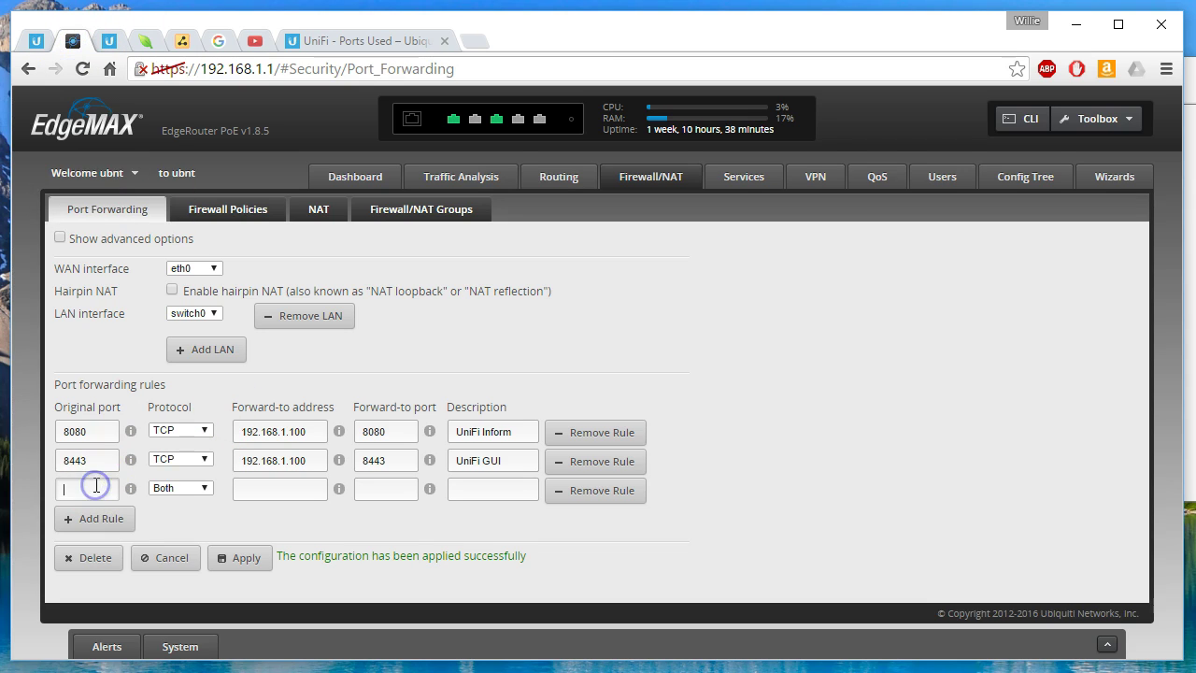
pyautogui.hotkey('ctrl', 'v')
# Step: Set the third rule to TCP to 192.168.1.100:8880, described 'UniFi Portal Redirect'
pyautogui.click(179, 489)
pyautogui.click(163, 502)
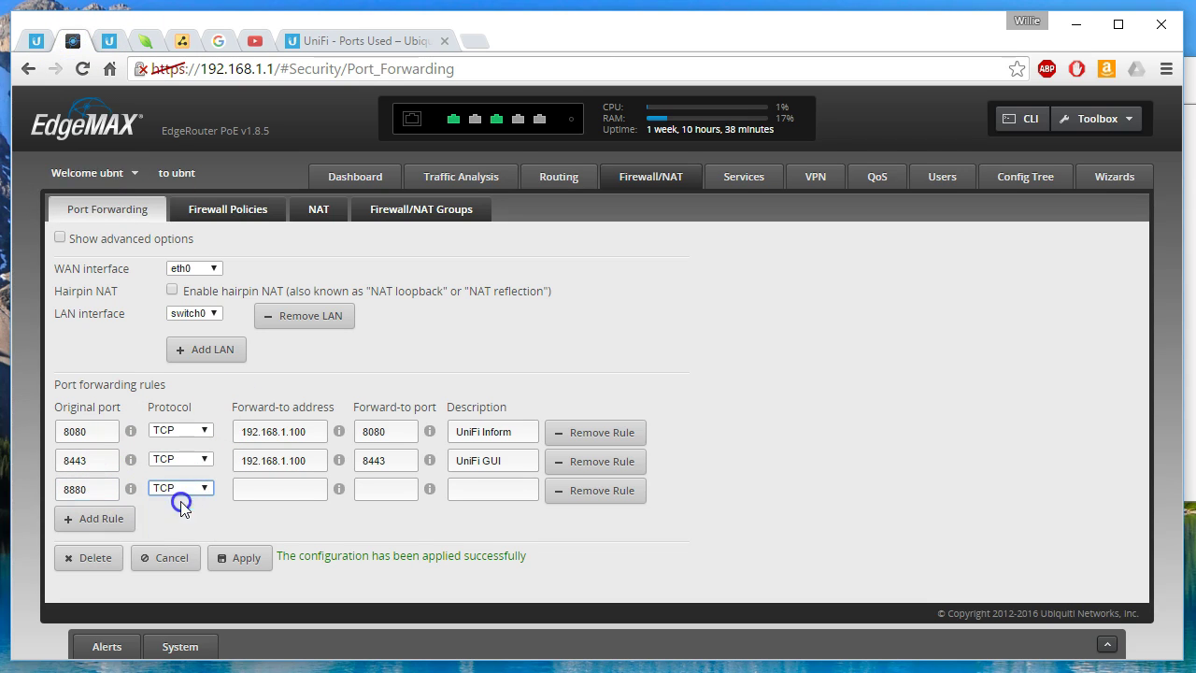
pyautogui.click(293, 490)
pyautogui.write('192.168.1.100')
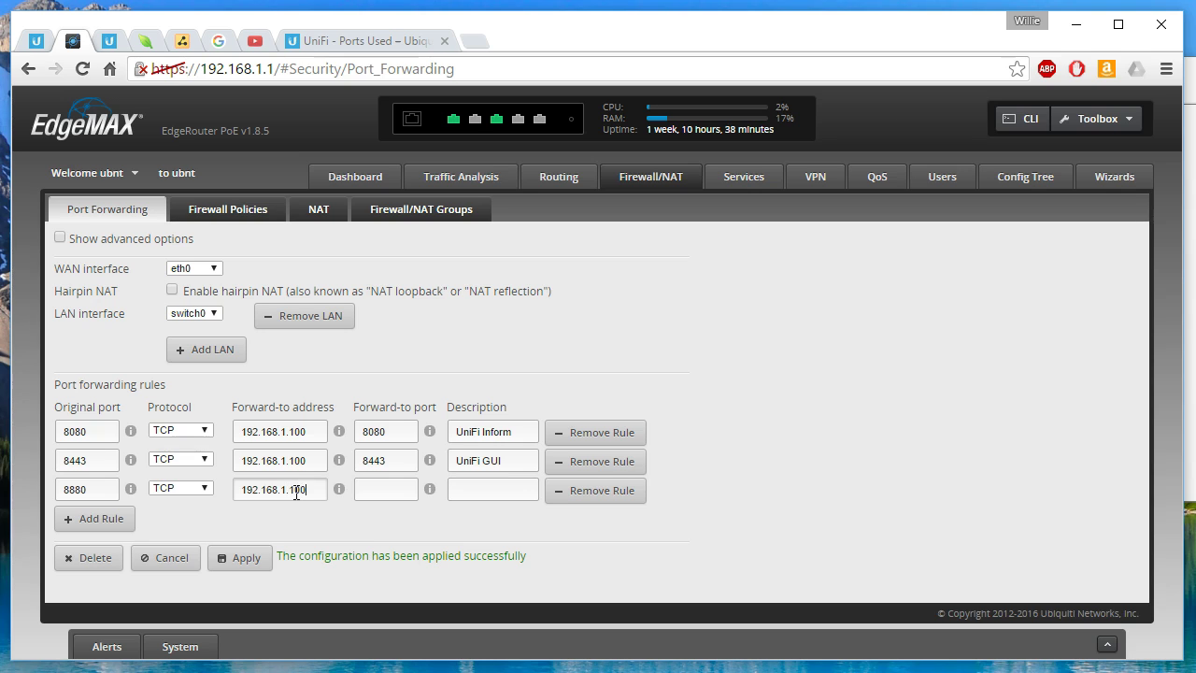
pyautogui.press('Tab')
pyautogui.write('8880')
pyautogui.click(485, 488)
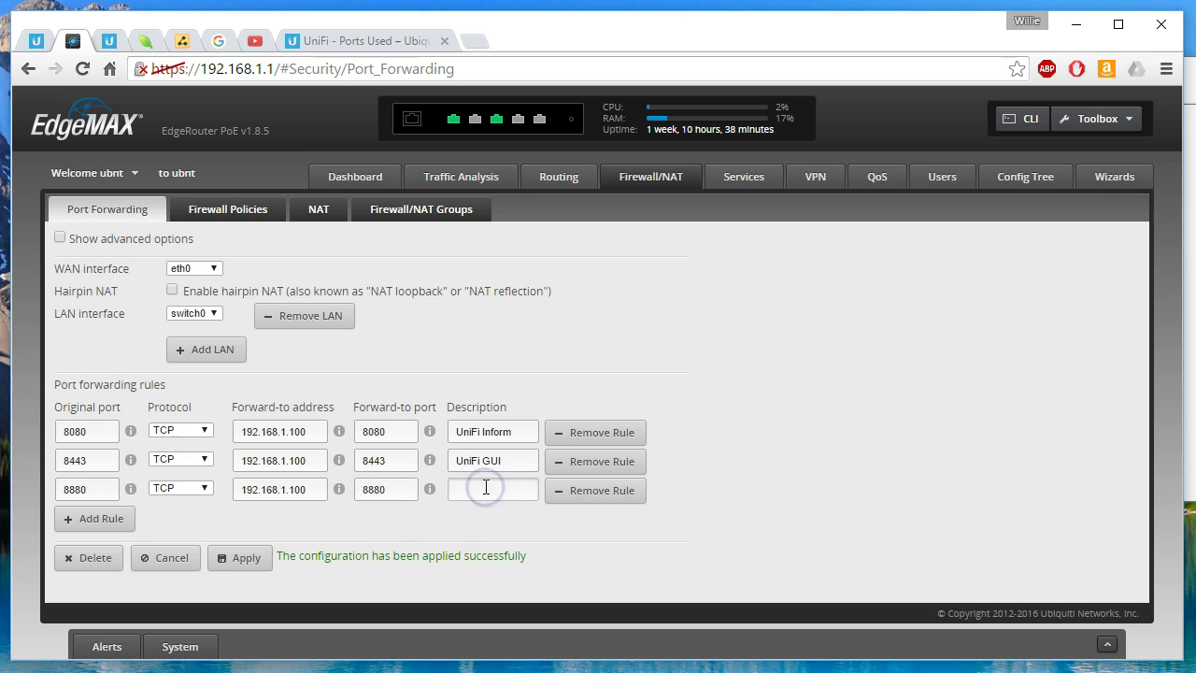
pyautogui.write('UniFi Portal')
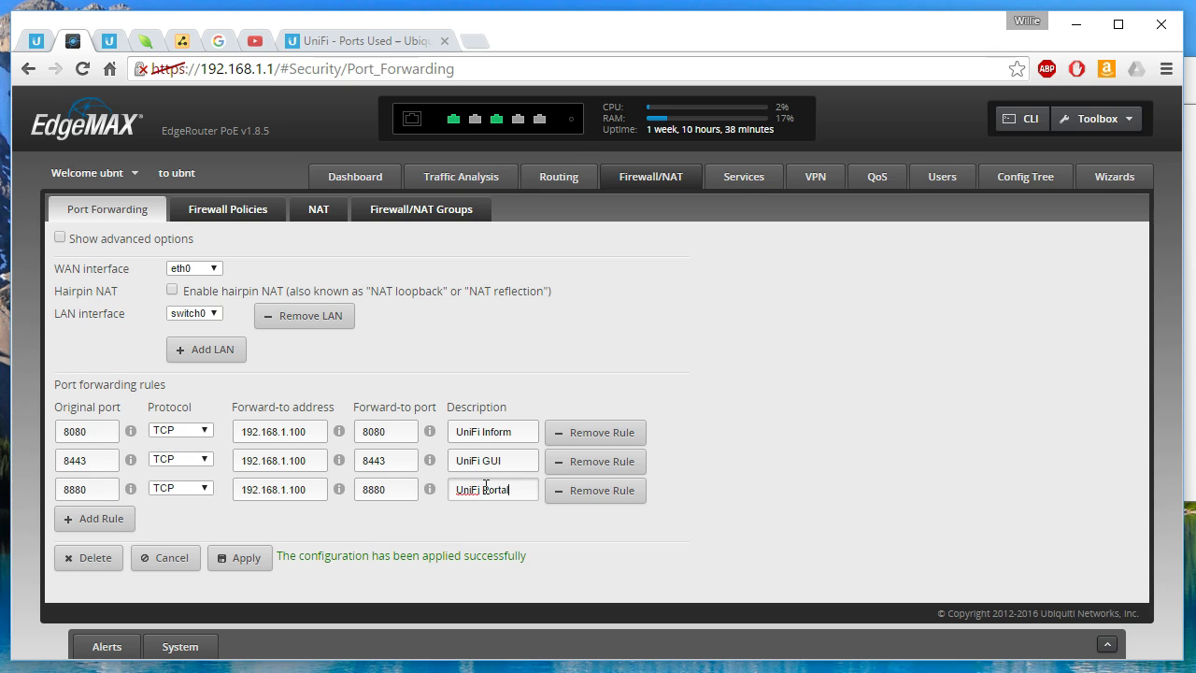
pyautogui.write(' Redirect')
# Step: Add a fourth rule row and paste 8843 from the article as its original port
pyautogui.click(83, 518)
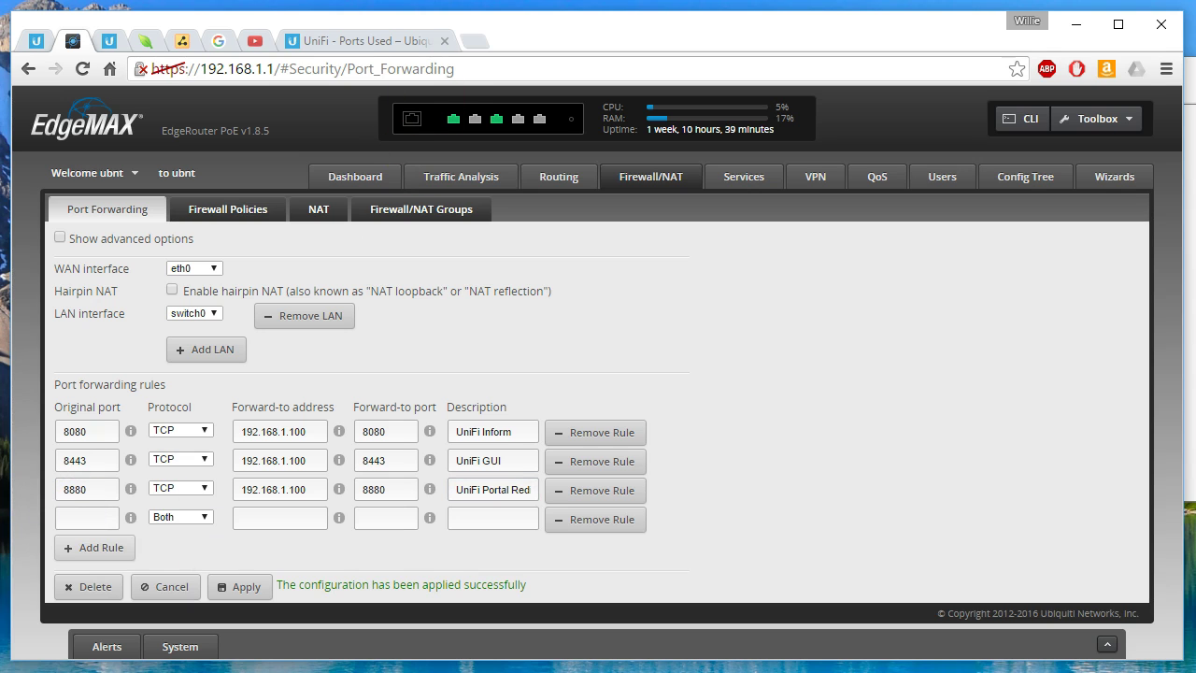
pyautogui.click(376, 43)
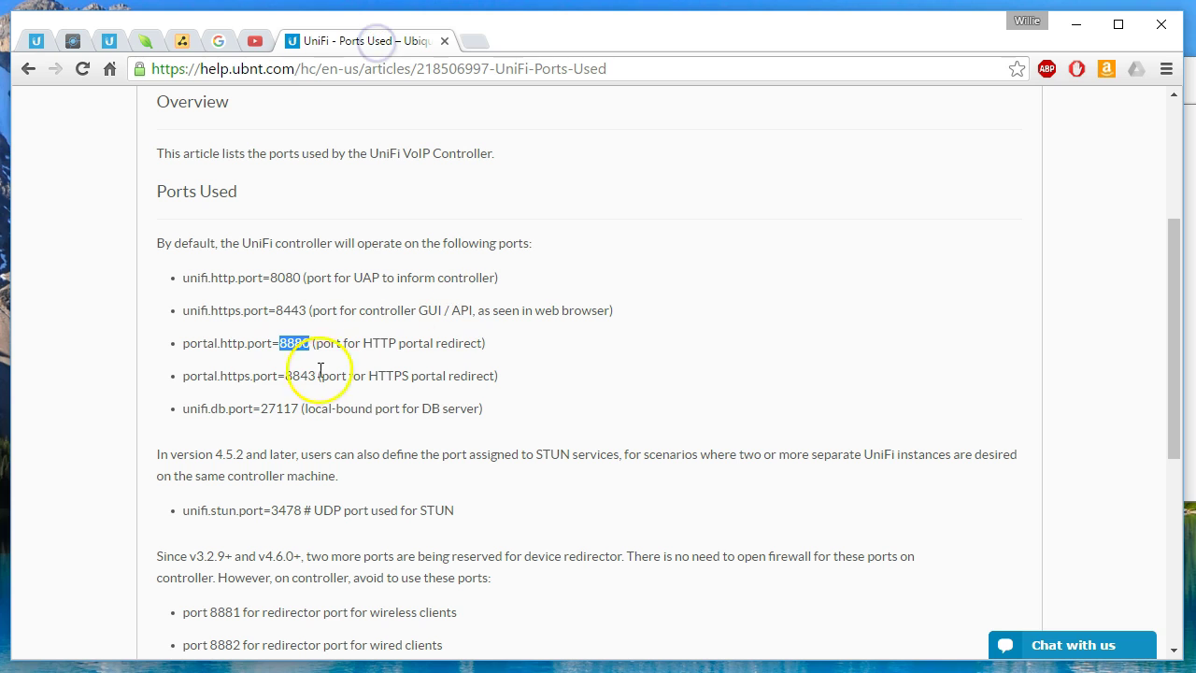
pyautogui.moveTo(285, 376); pyautogui.dragTo(315, 375)
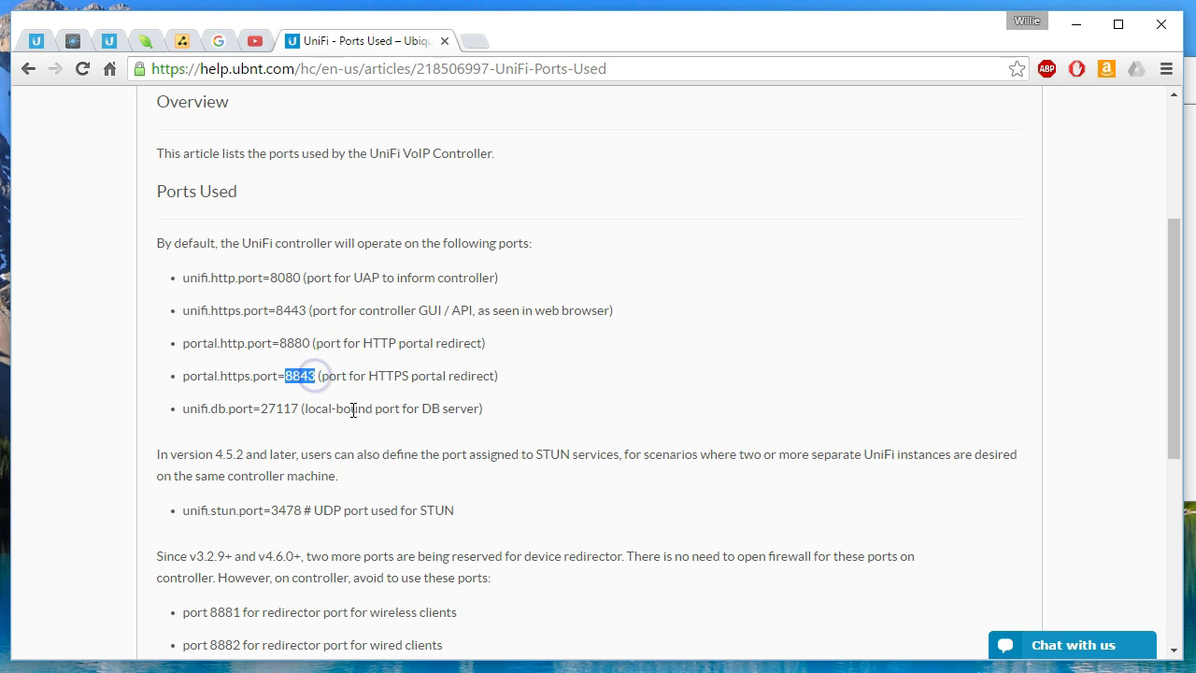
pyautogui.click(109, 41)
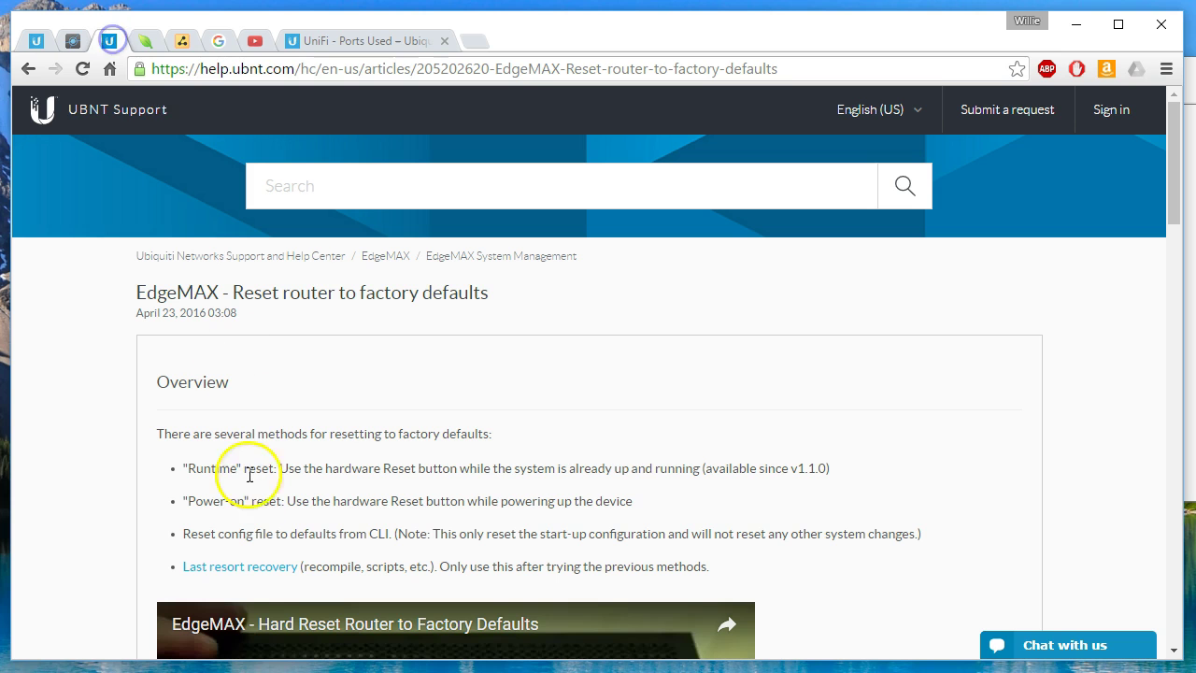
pyautogui.click(73, 41)
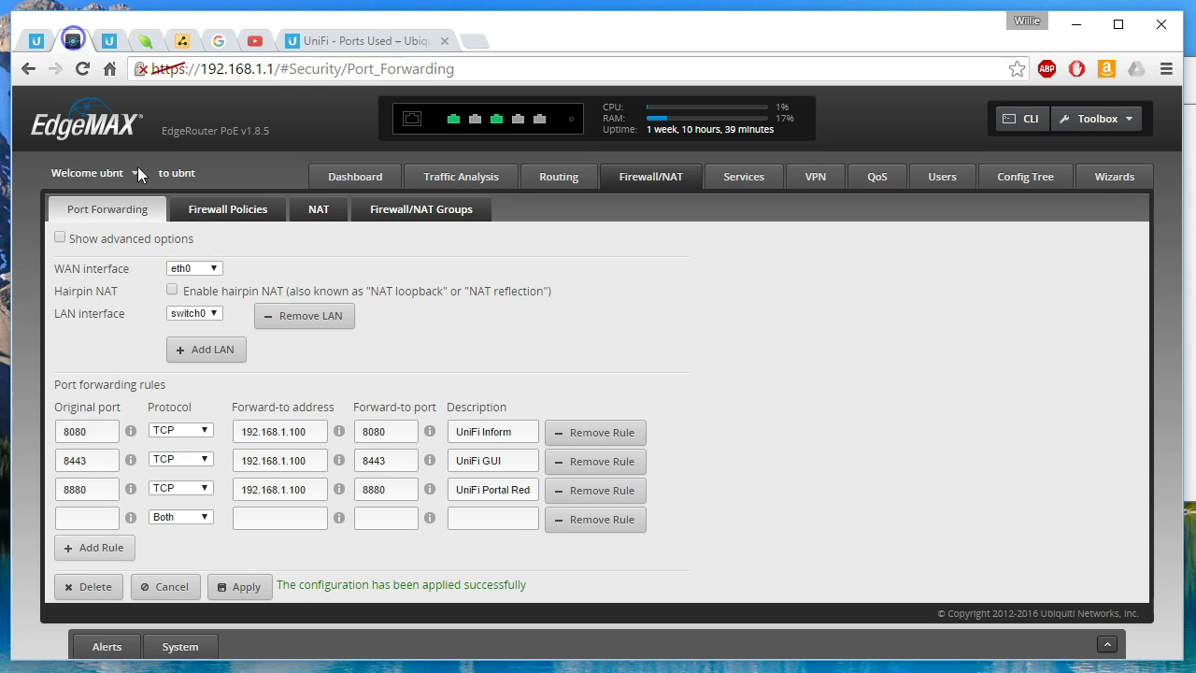
pyautogui.click(89, 514)
pyautogui.hotkey('ctrl', 'v')
# Step: Set the fourth rule to TCP to 192.168.1.100:8843, described 'Secure UniFi Portal Redirect'
pyautogui.click(202, 517)
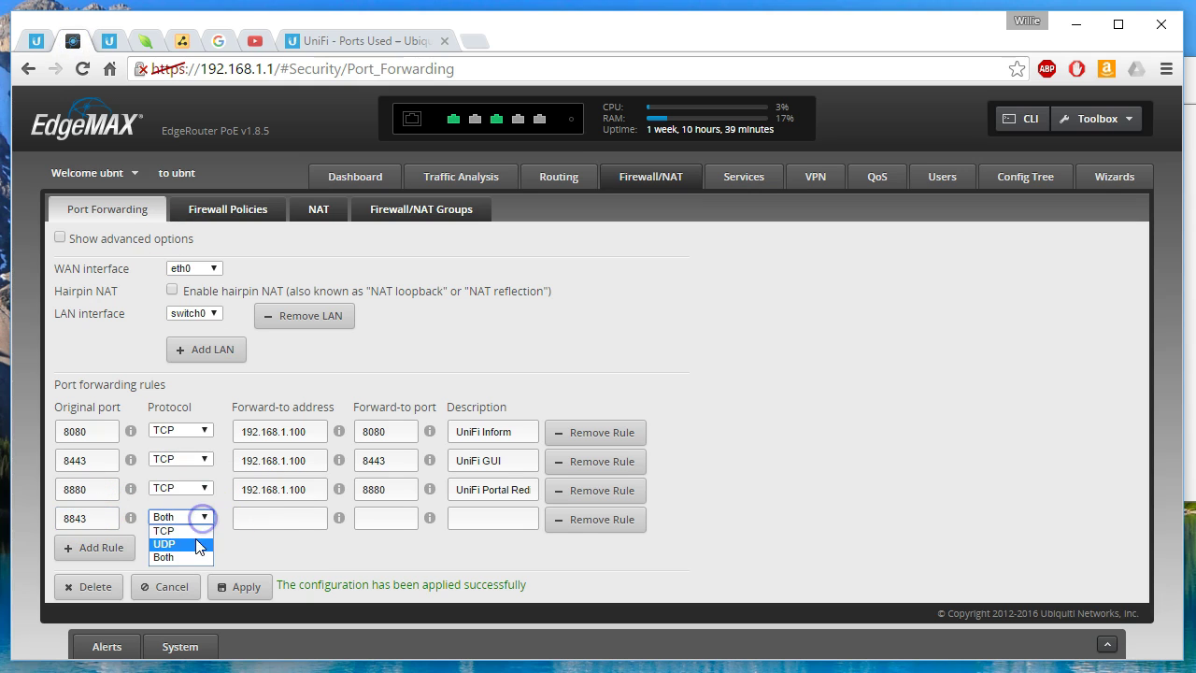
pyautogui.click(197, 535)
pyautogui.click(280, 519)
pyautogui.write('192.168.1.100')
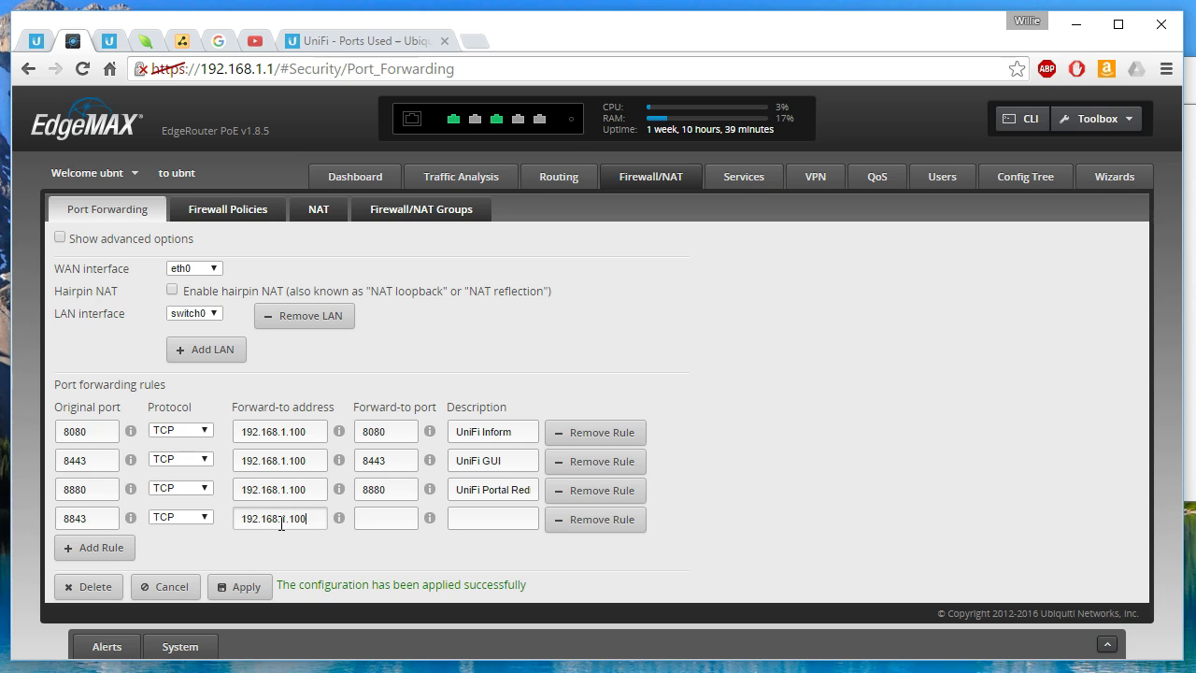
pyautogui.press('Tab')
pyautogui.hotkey('ctrl', 'v')
pyautogui.click(507, 521)
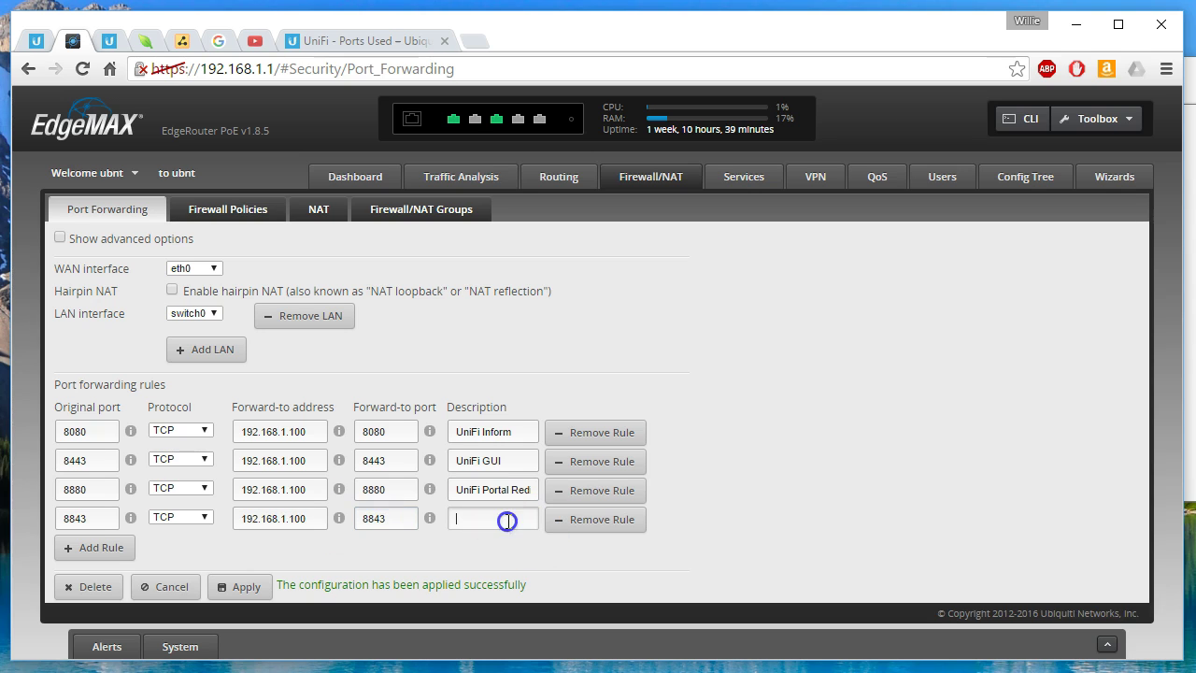
pyautogui.write('Secure UniFi Por')
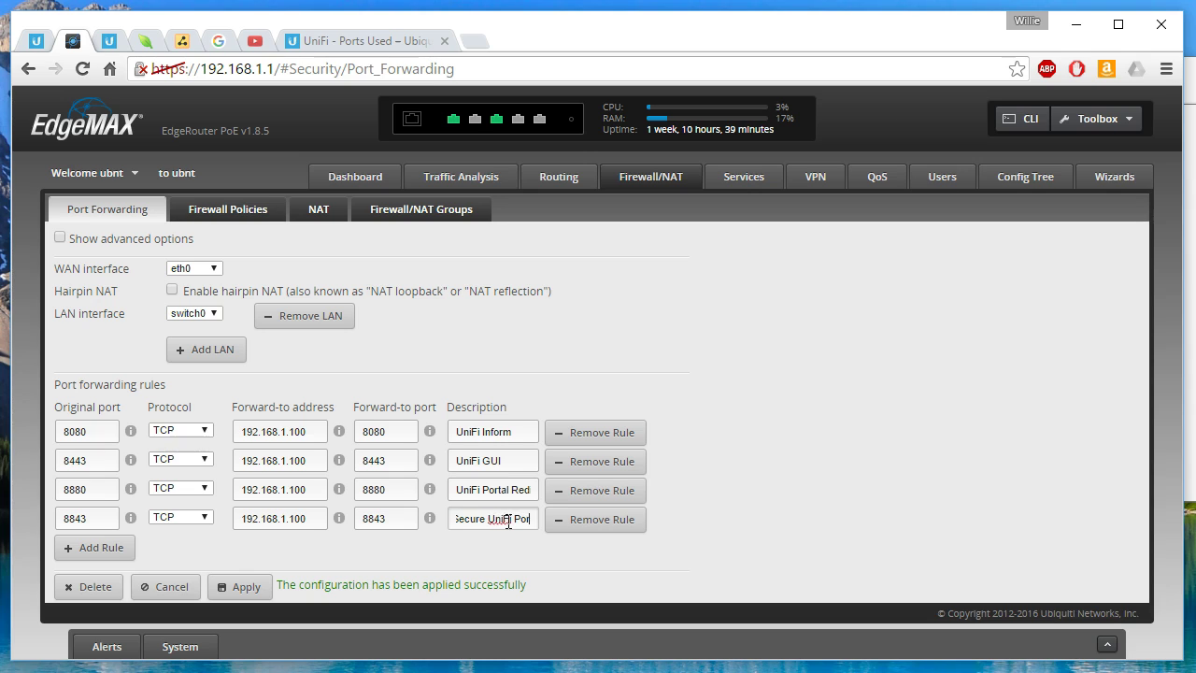
pyautogui.write('tal Redire')
pyautogui.write('ct')
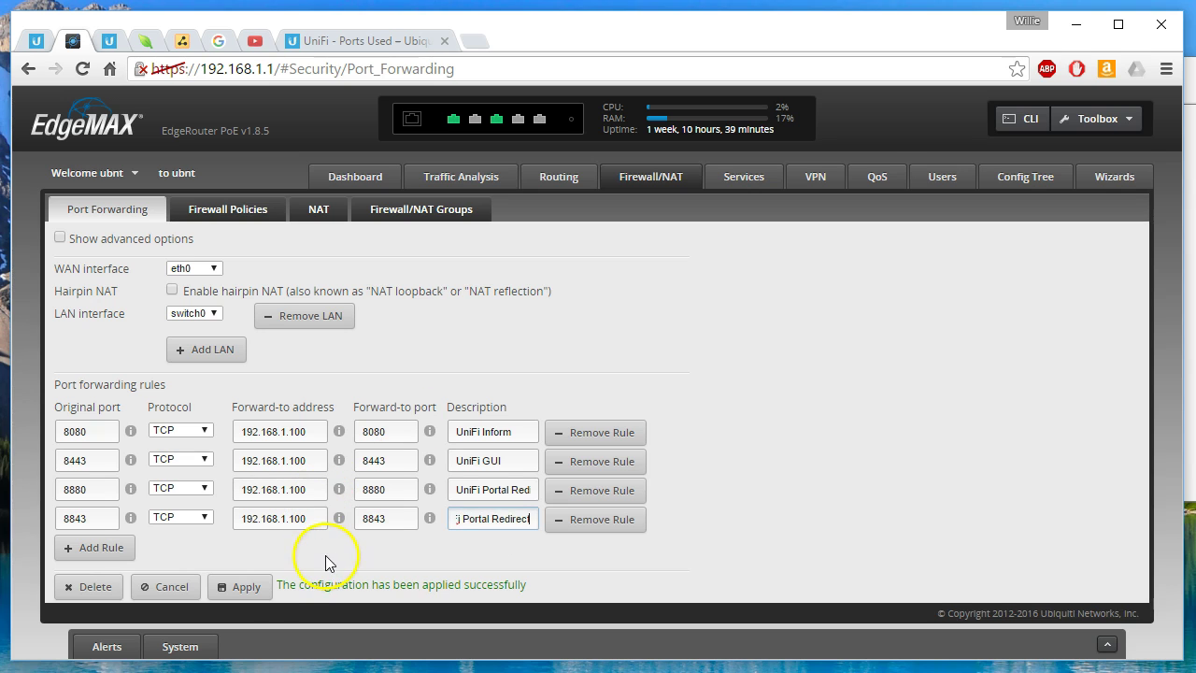
# Step: Apply the Port Forwarding page to save all four UniFi TCP rules to the router
pyautogui.click(249, 587)
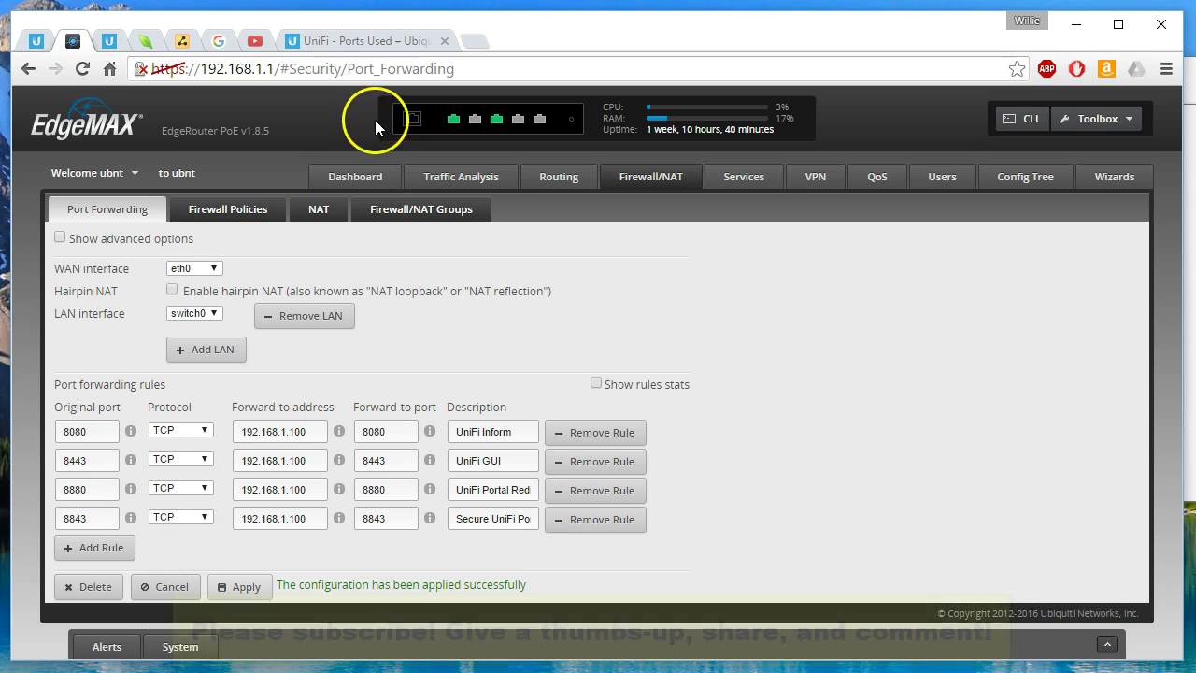
# Step: In the UniFi - Ports Used article, highlight the notes on redirector ports needing no firewall and avoiding these ports, then return to the top
pyautogui.click(347, 49)
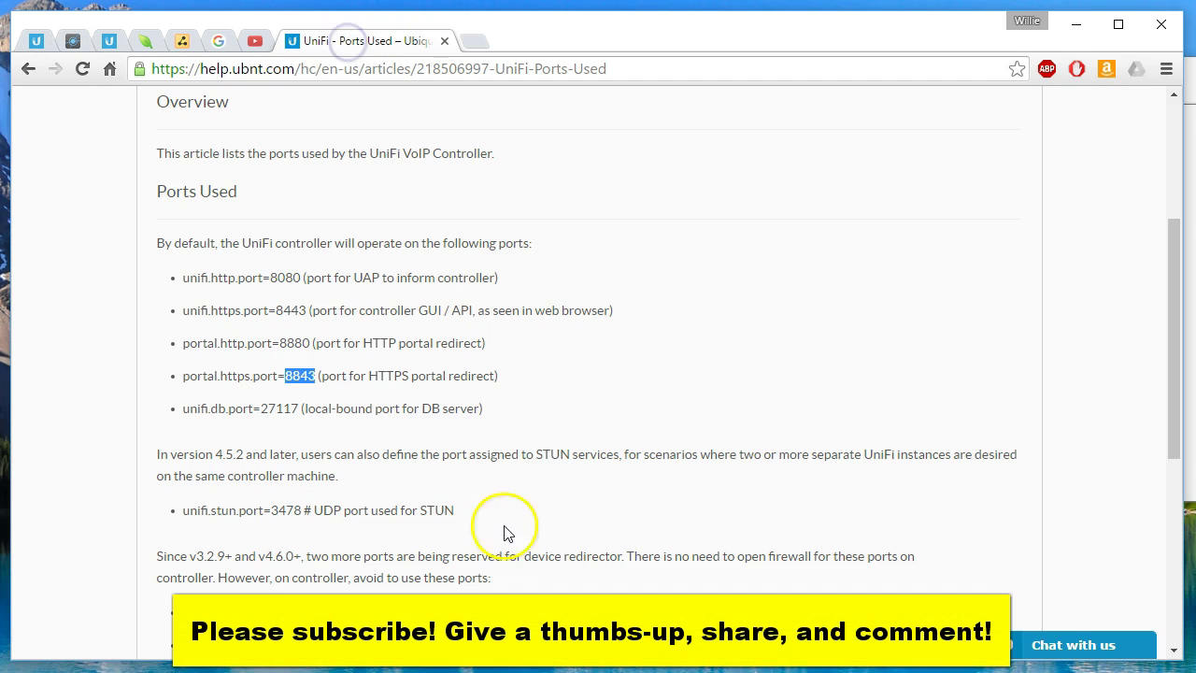
pyautogui.scroll(-3, 495, 552)
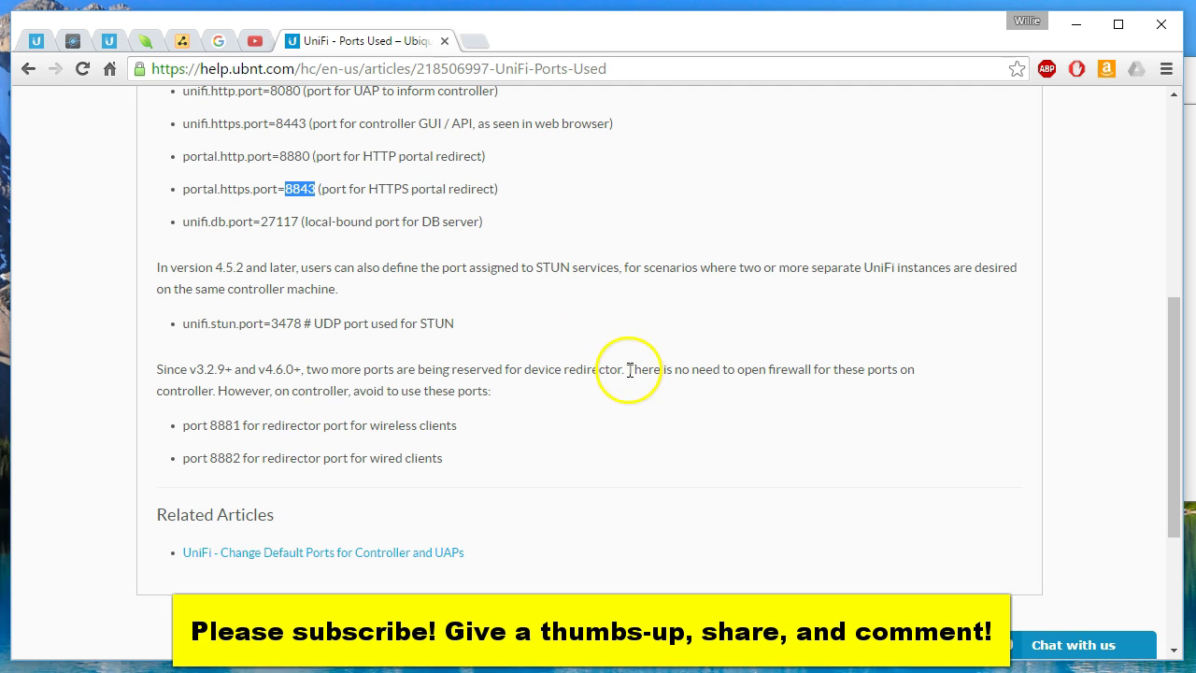
pyautogui.moveTo(626, 370); pyautogui.dragTo(916, 368)
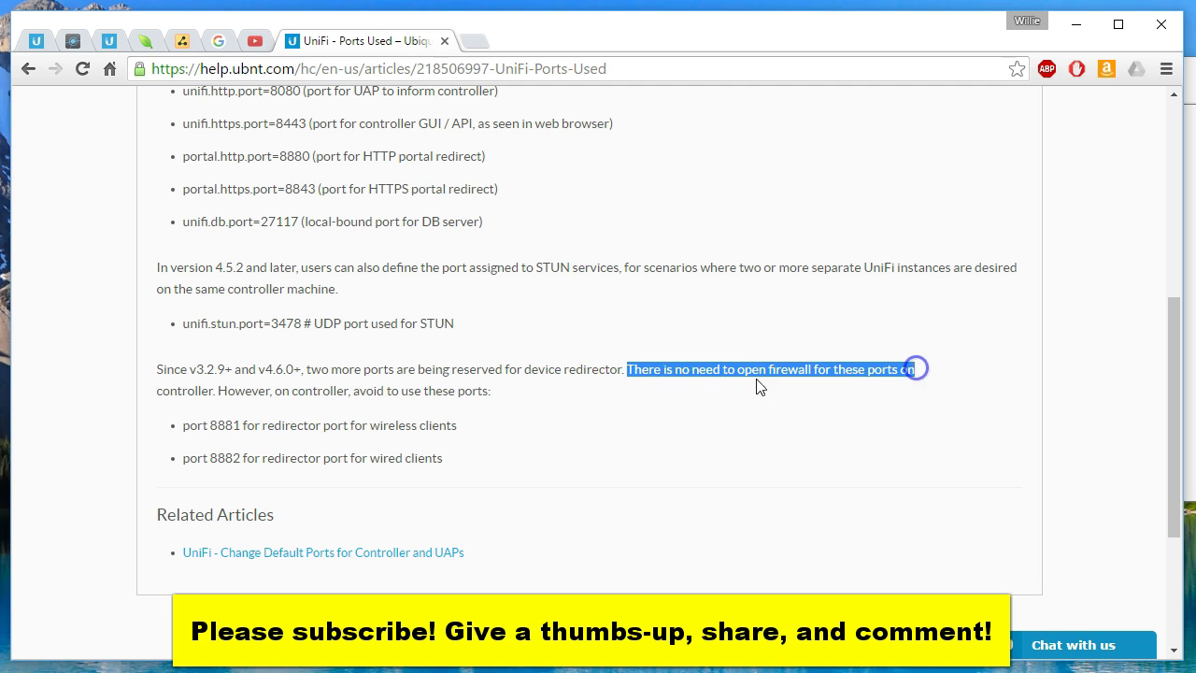
pyautogui.moveTo(250, 391); pyautogui.dragTo(476, 392)
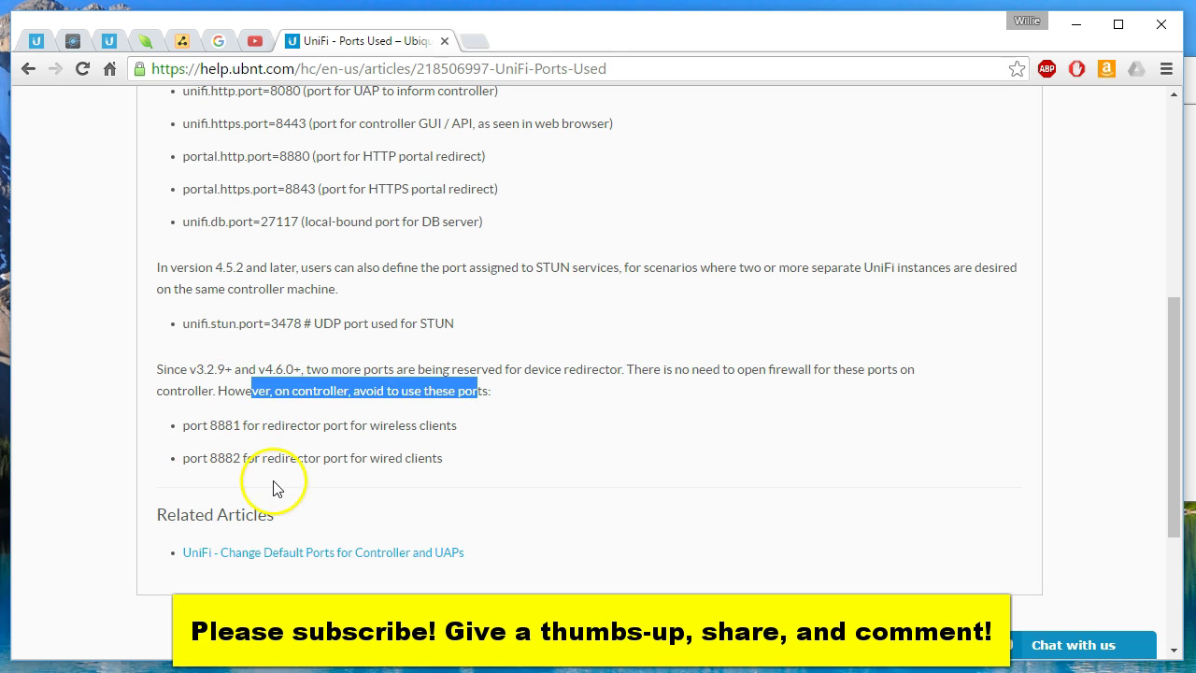
pyautogui.scroll(3, 388, 504)
pyautogui.scroll(3, 389, 502)
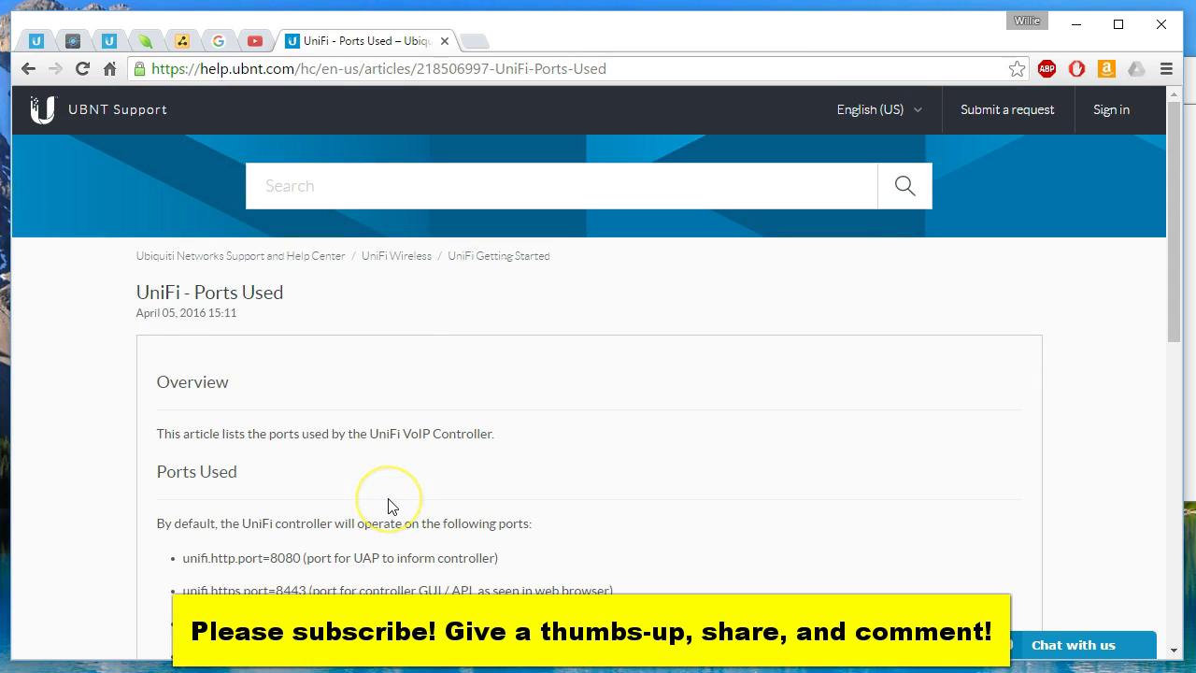